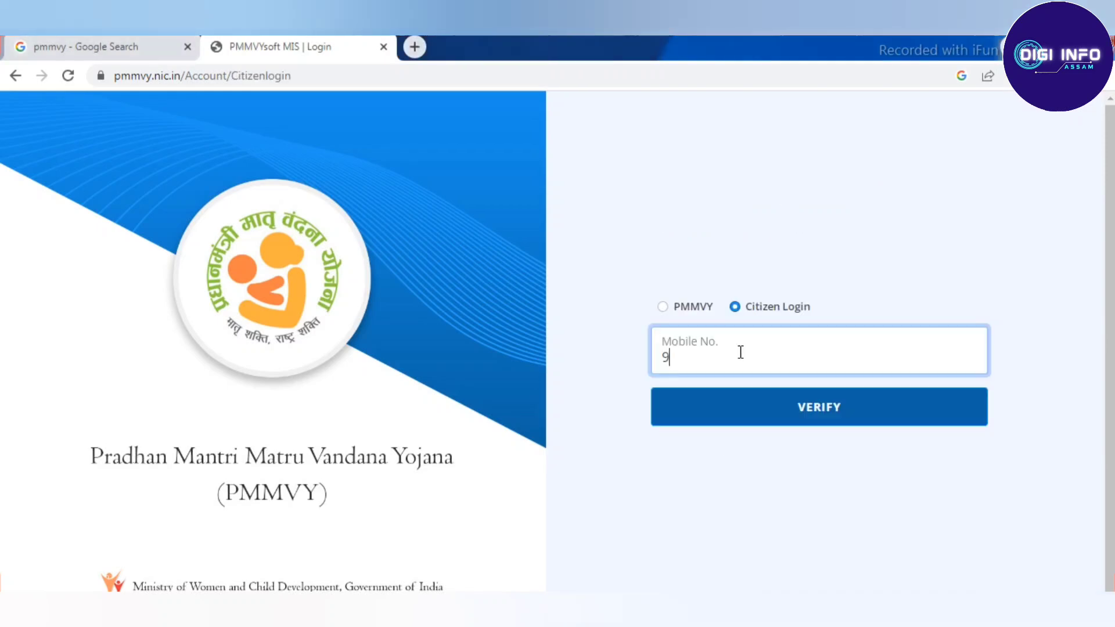
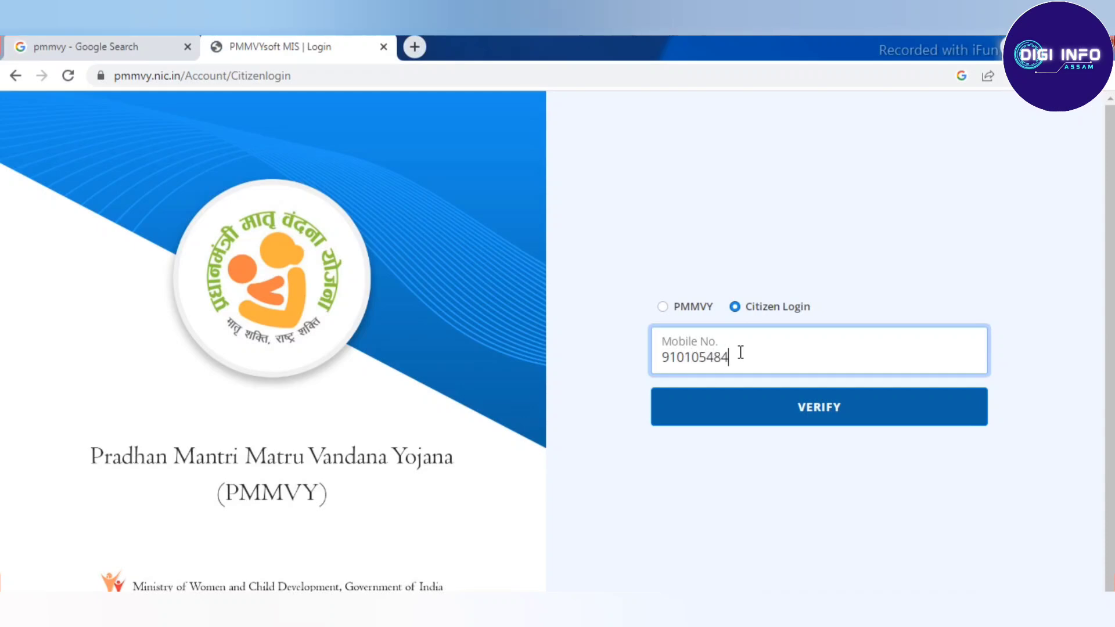
Step: Log in as a citizen with the mobile number, OTP and captcha
click(784, 401)
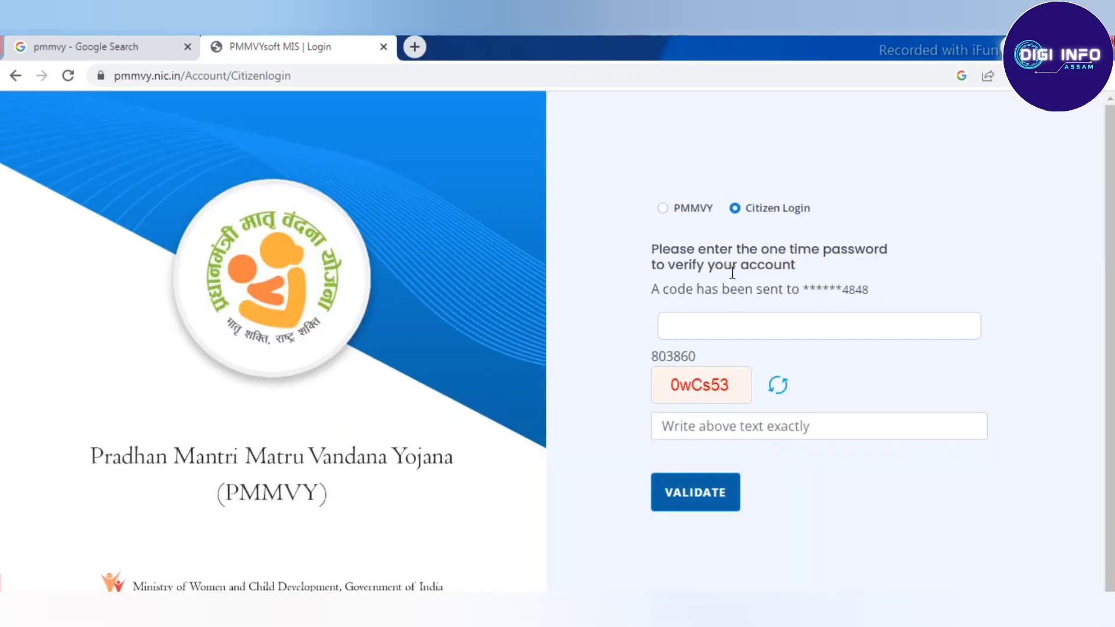
click(729, 319)
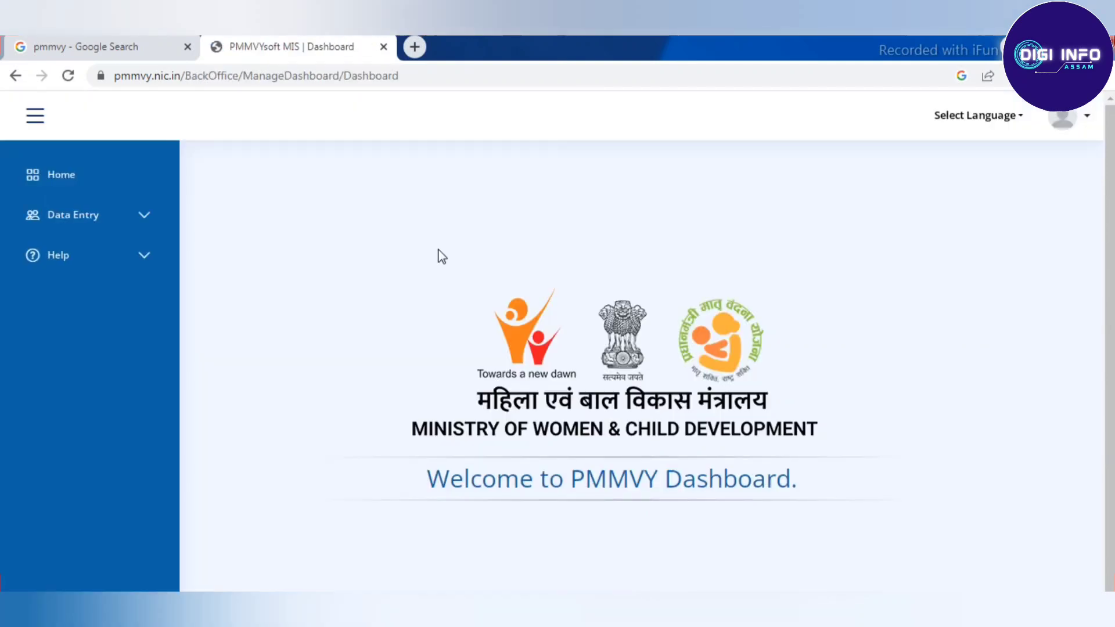
Step: Open the Beneficiary Registration form from the Data Entry menu
click(138, 217)
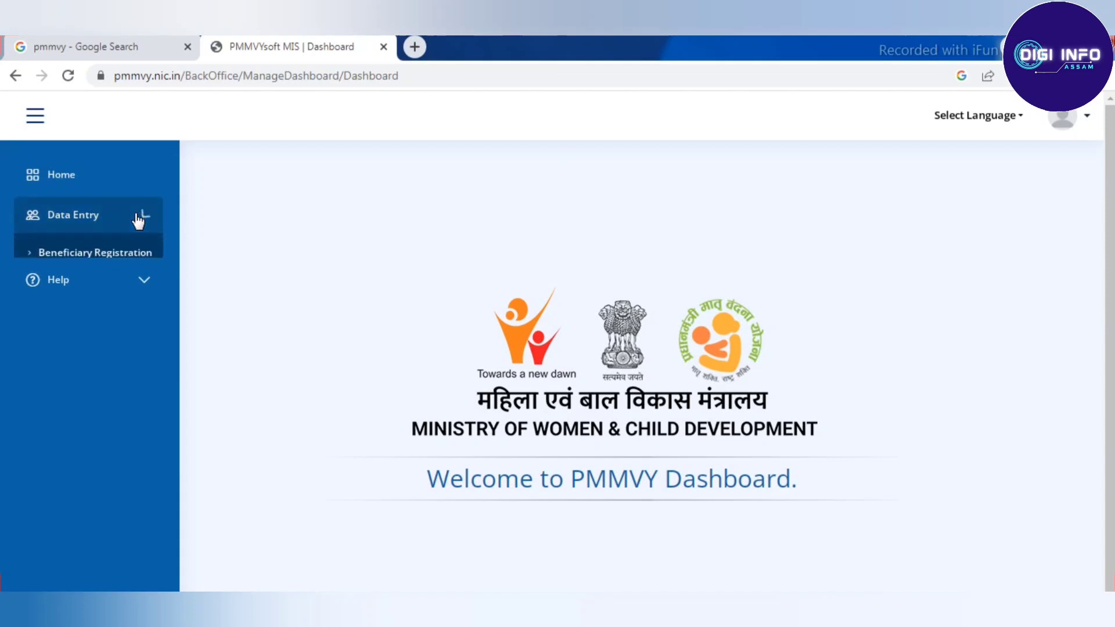
click(90, 253)
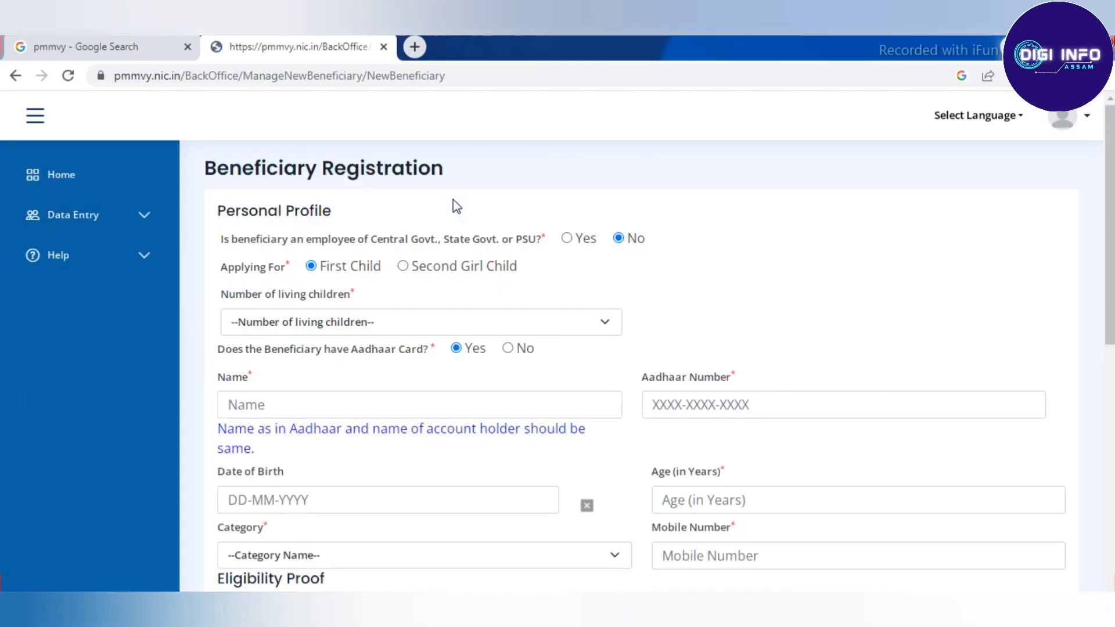
scroll(622, 206, down, 3)
scroll(622, 199, up, 3)
Step: Apply for First Child and set the number of living children to 1
click(311, 267)
scroll(334, 249, down, 2)
click(290, 239)
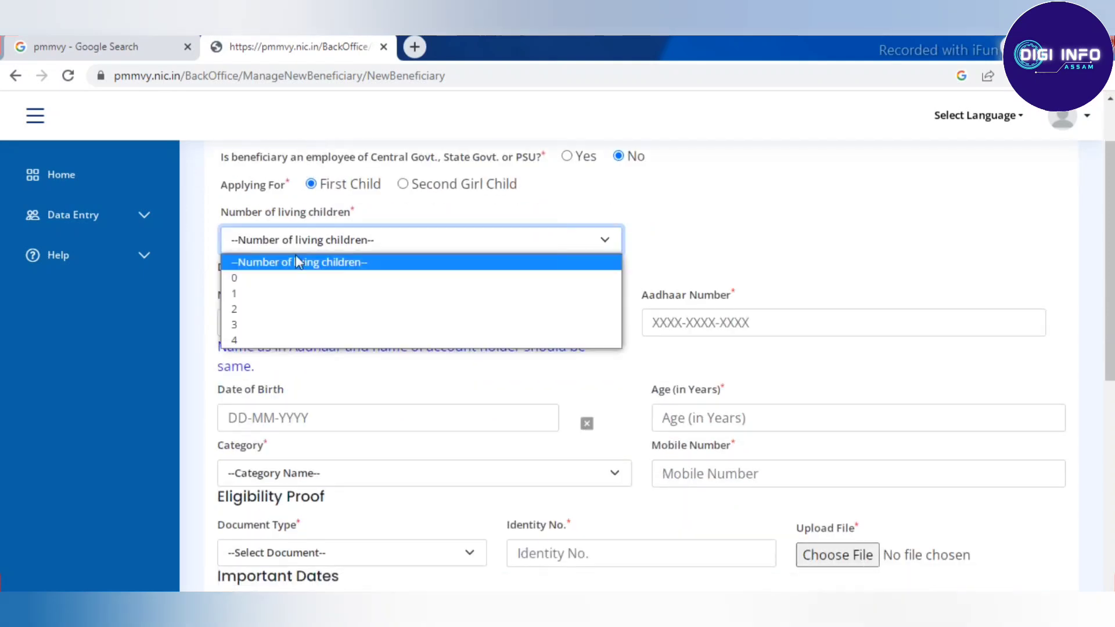
click(250, 295)
scroll(607, 270, down, 1)
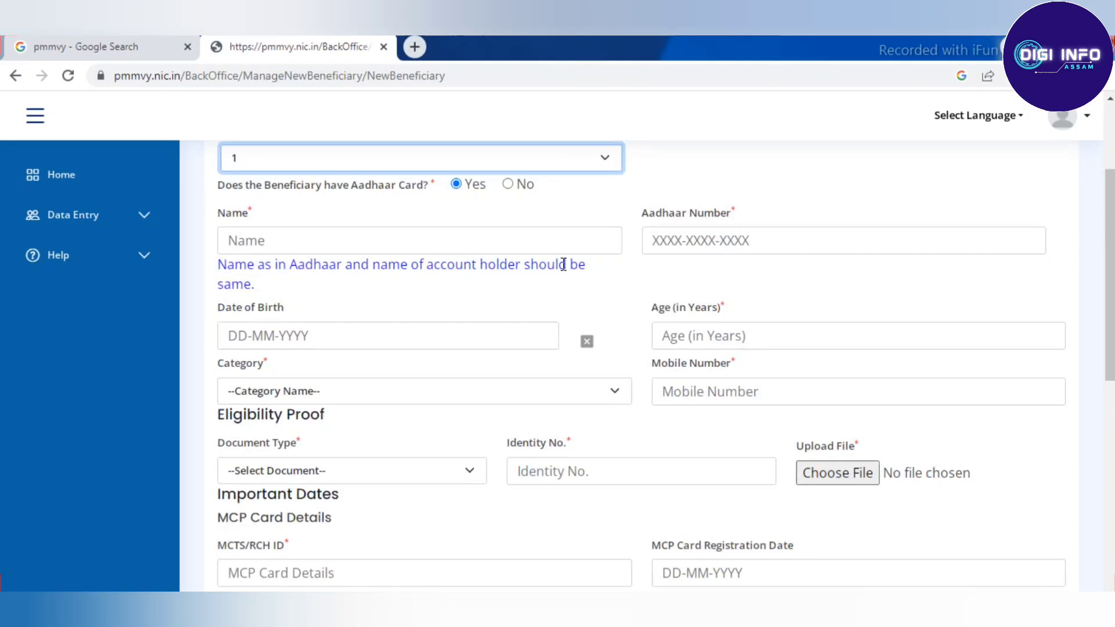
Step: Enter the beneficiary's full name, fixing its last letter, and her Aadhaar number
click(388, 240)
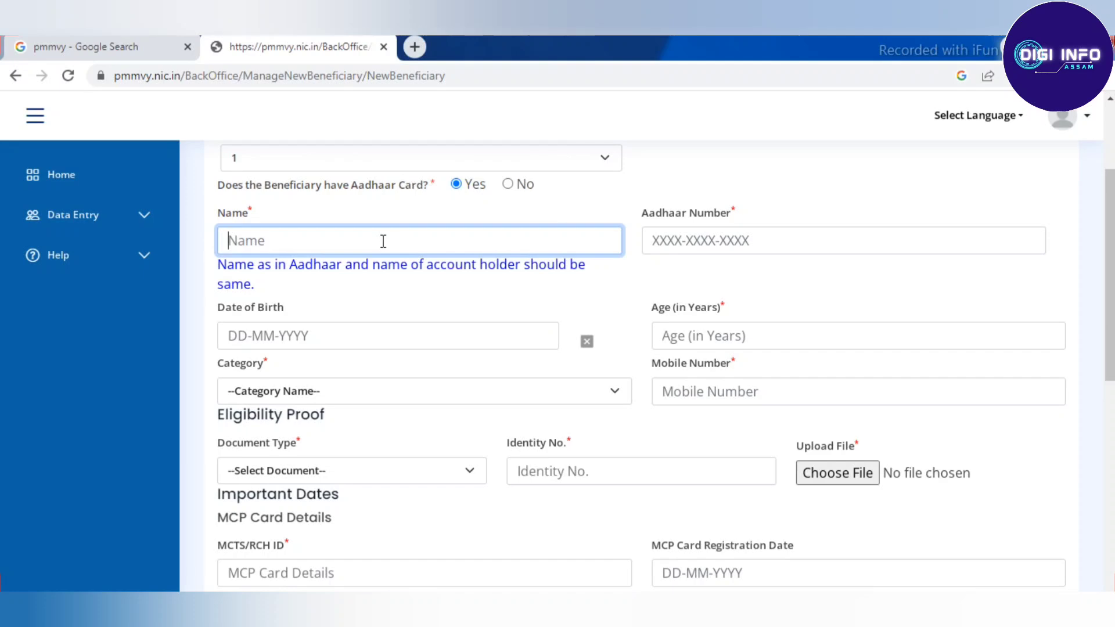
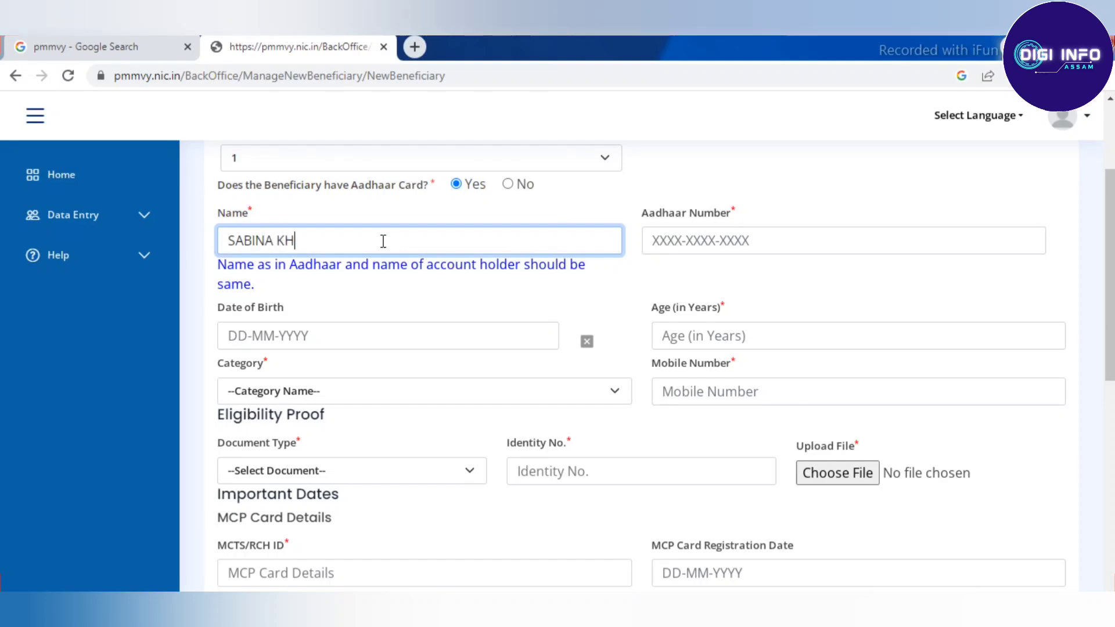
key(BackSpace)
key(Tab)
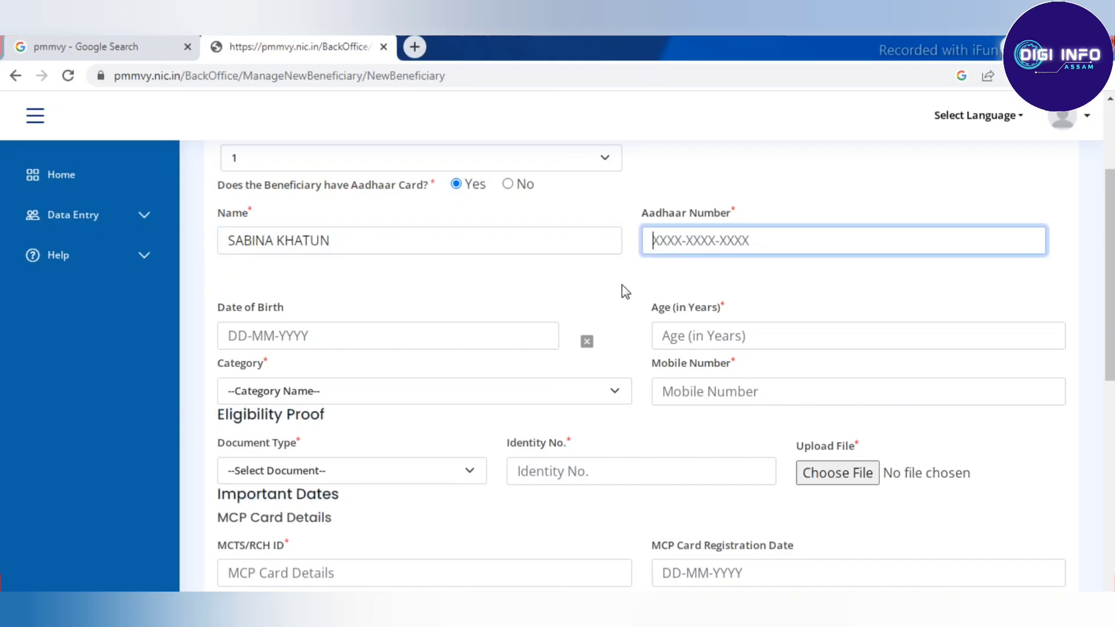
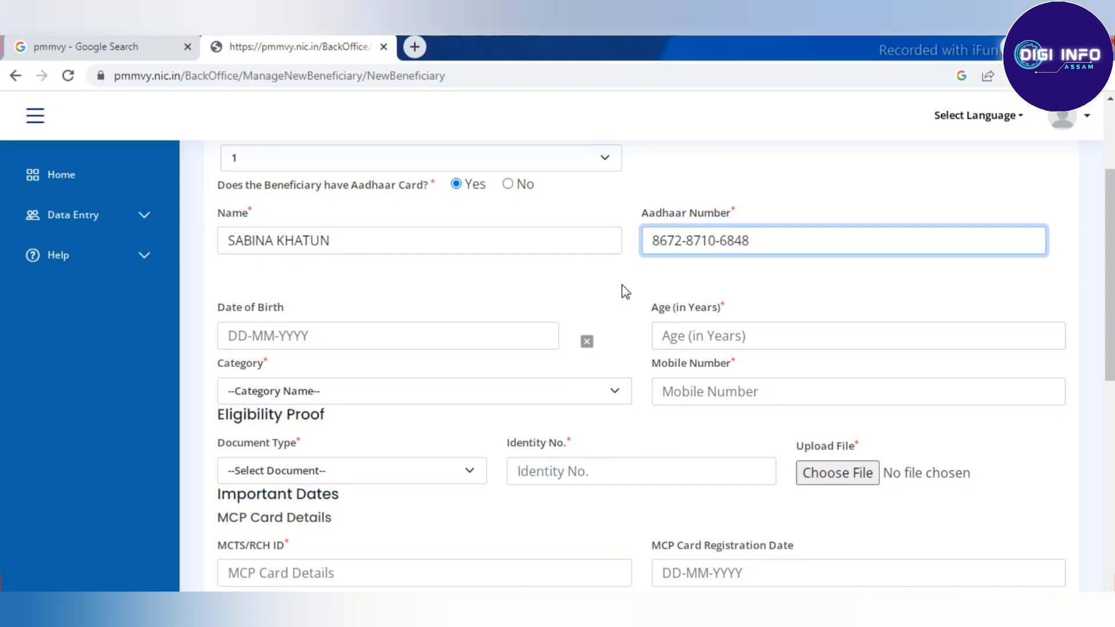
scroll(625, 292, down, 6)
scroll(625, 291, up, 4)
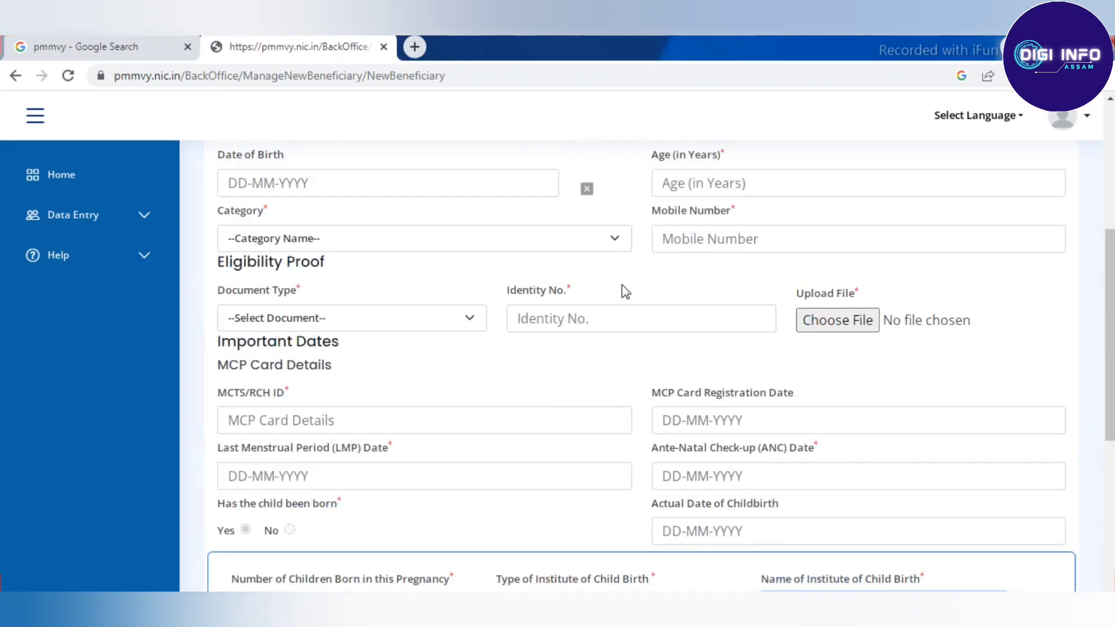
scroll(633, 290, up, 5)
scroll(641, 289, down, 3)
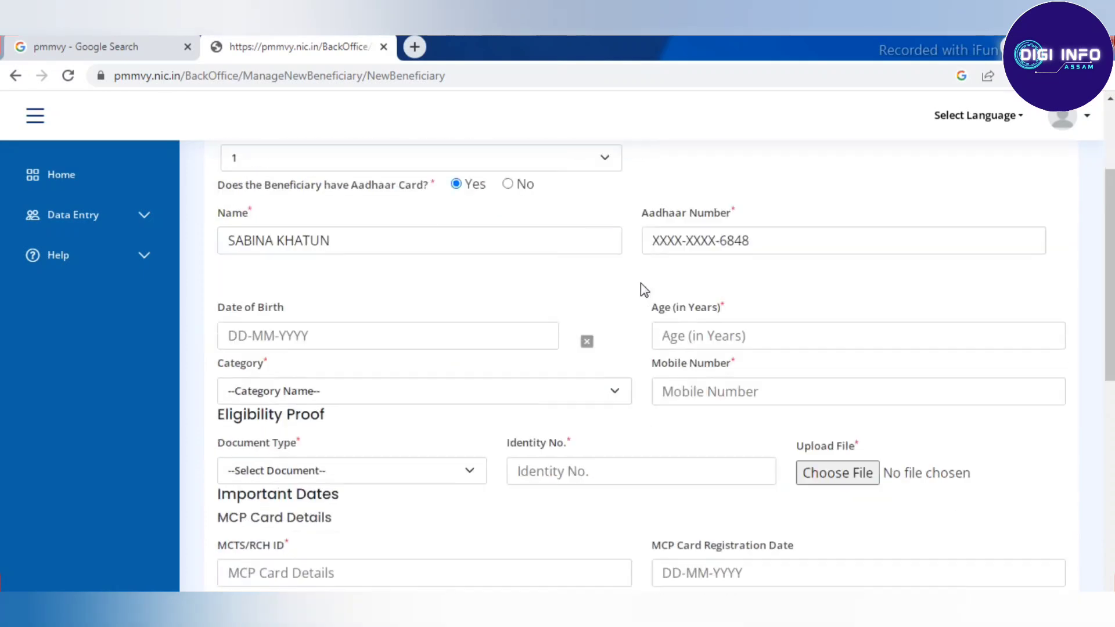
scroll(640, 284, down, 1)
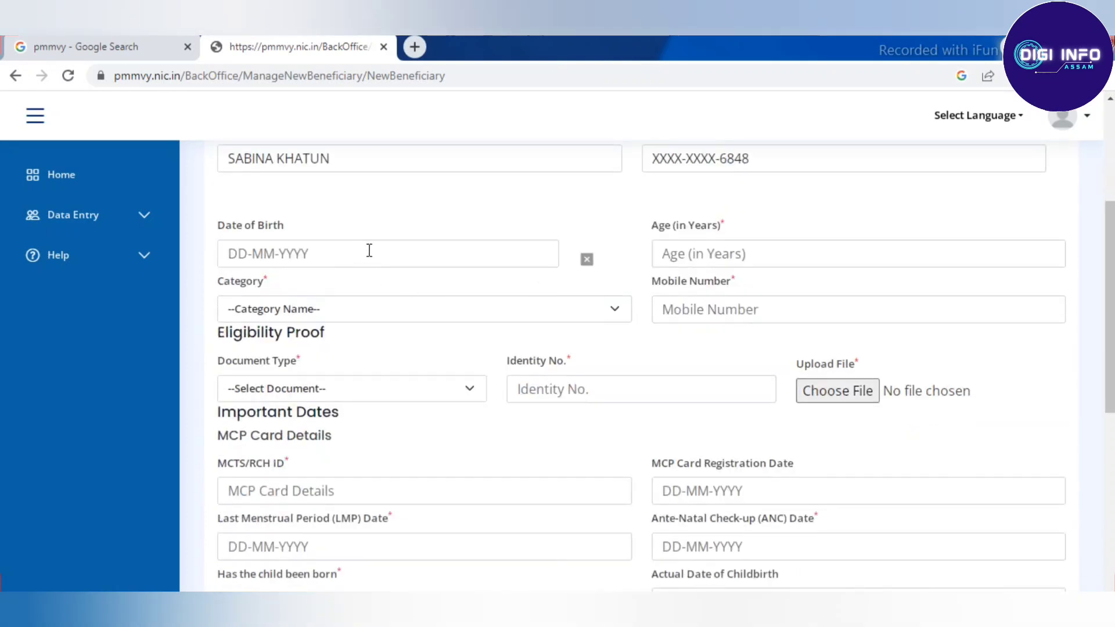
click(369, 250)
click(380, 285)
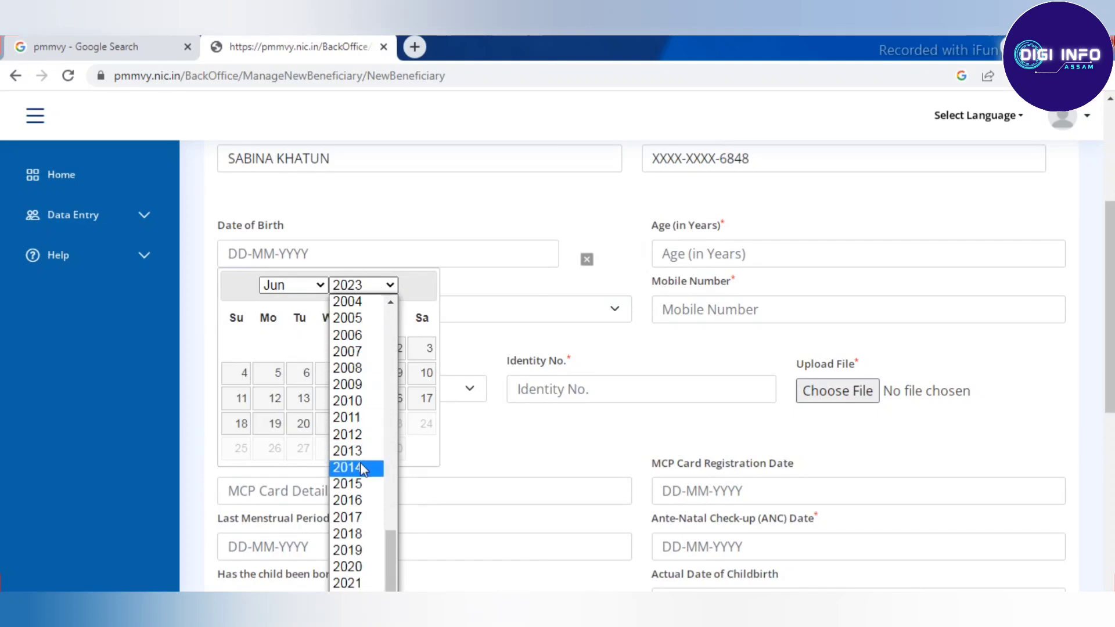
scroll(357, 459, up, 3)
click(354, 351)
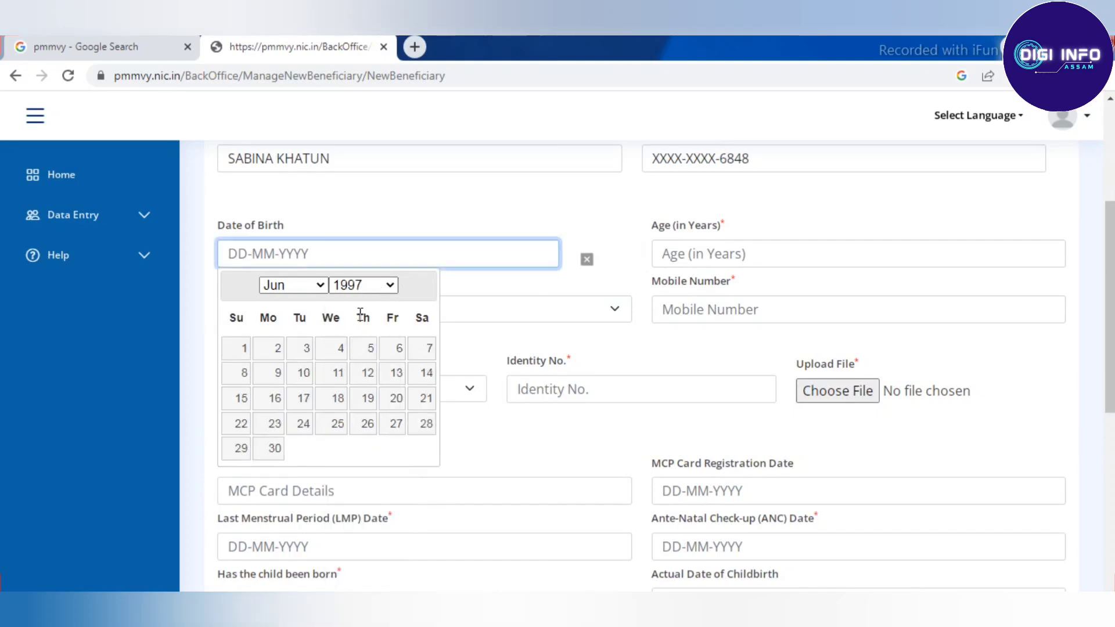
click(314, 287)
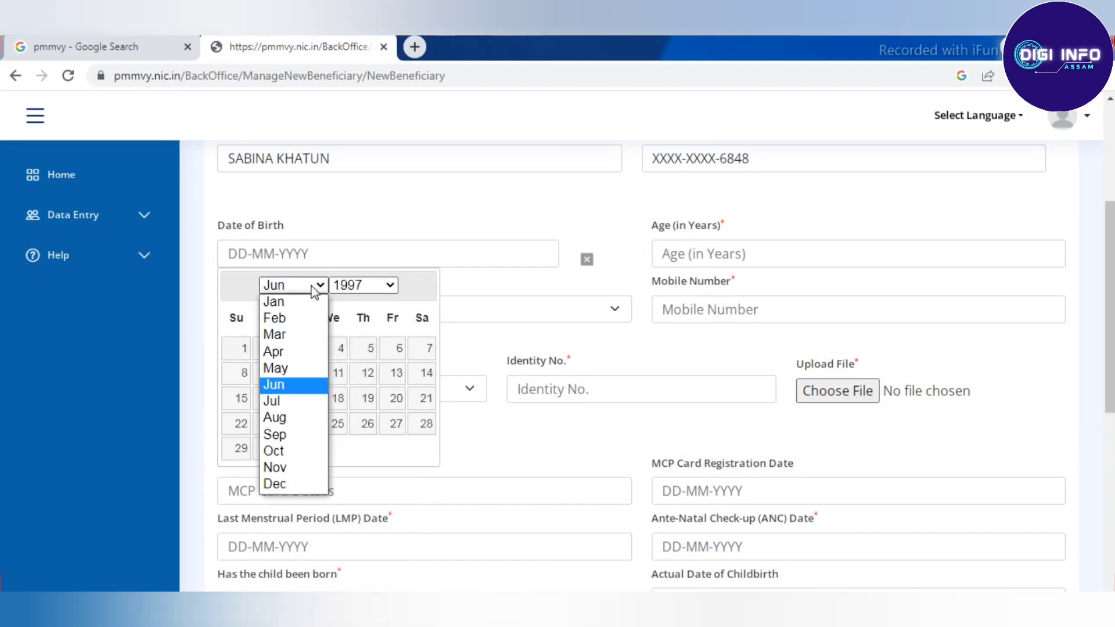
click(276, 485)
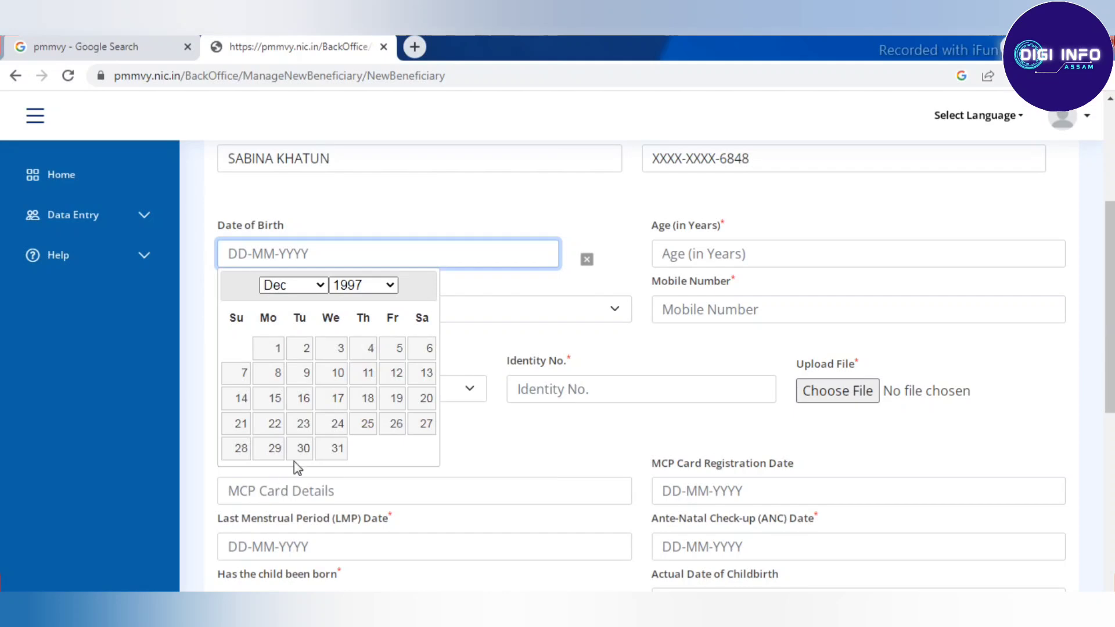
click(333, 374)
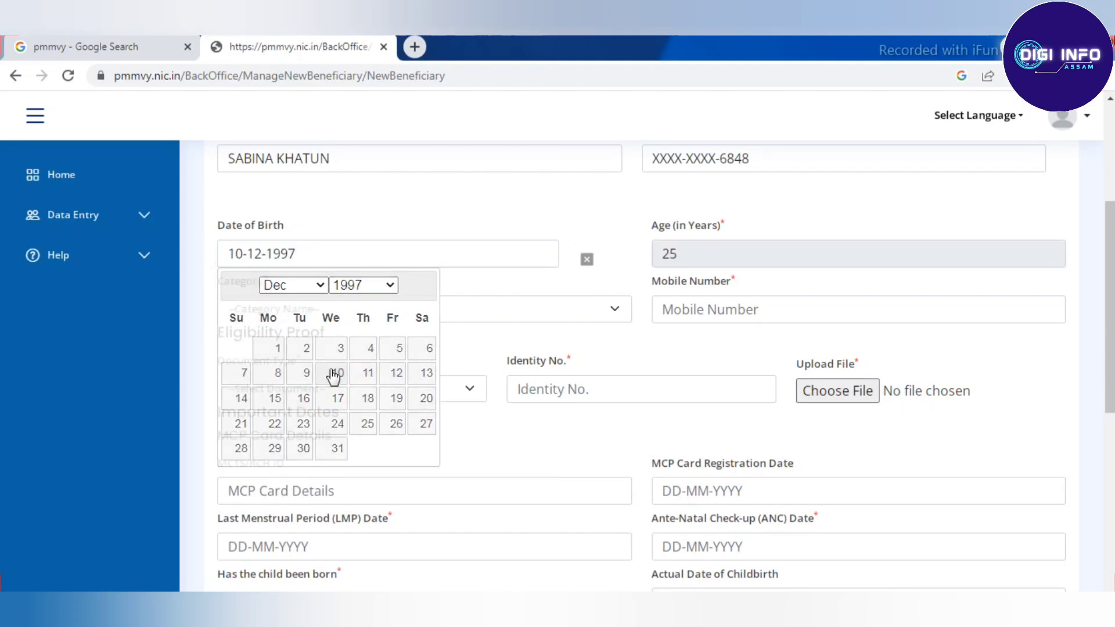
click(357, 308)
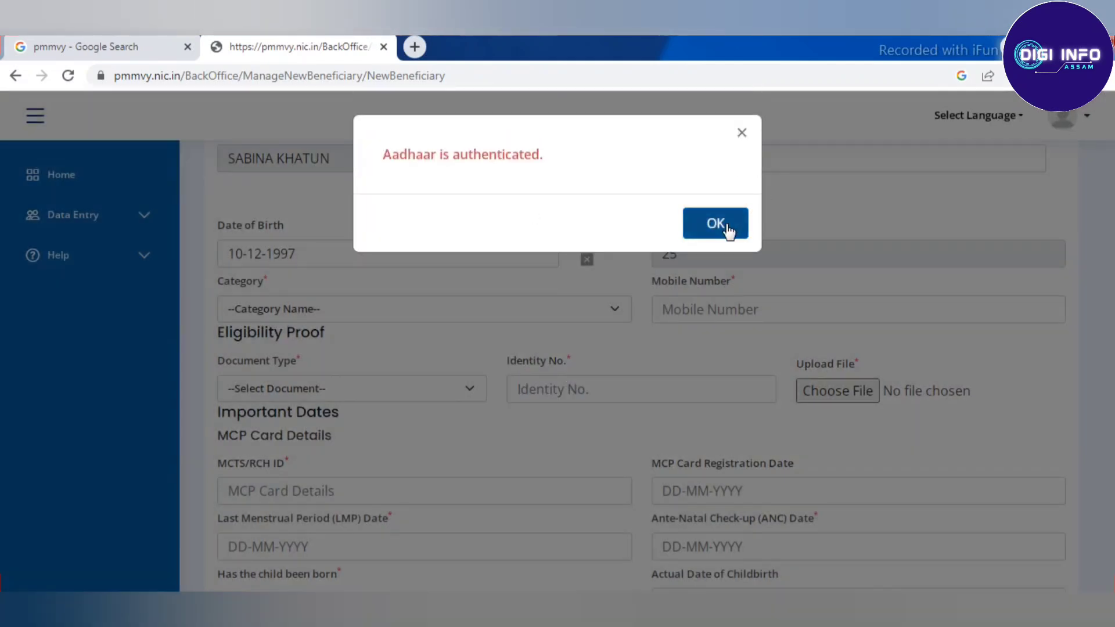
click(726, 225)
Step: Set the beneficiary's category to OTHERS
scroll(360, 301, down, 1)
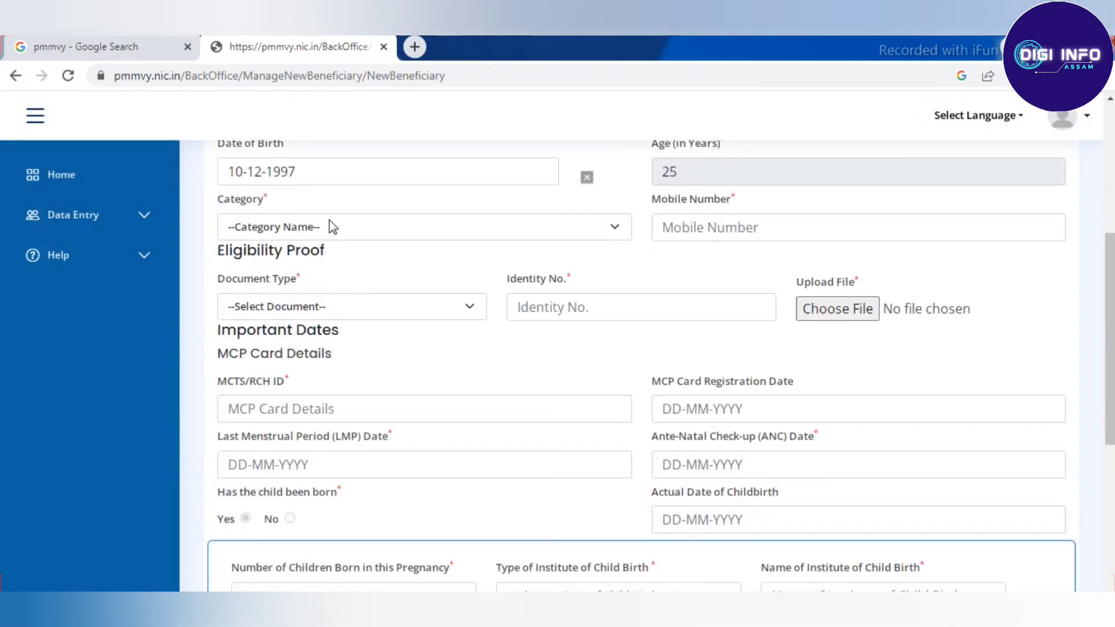
click(332, 226)
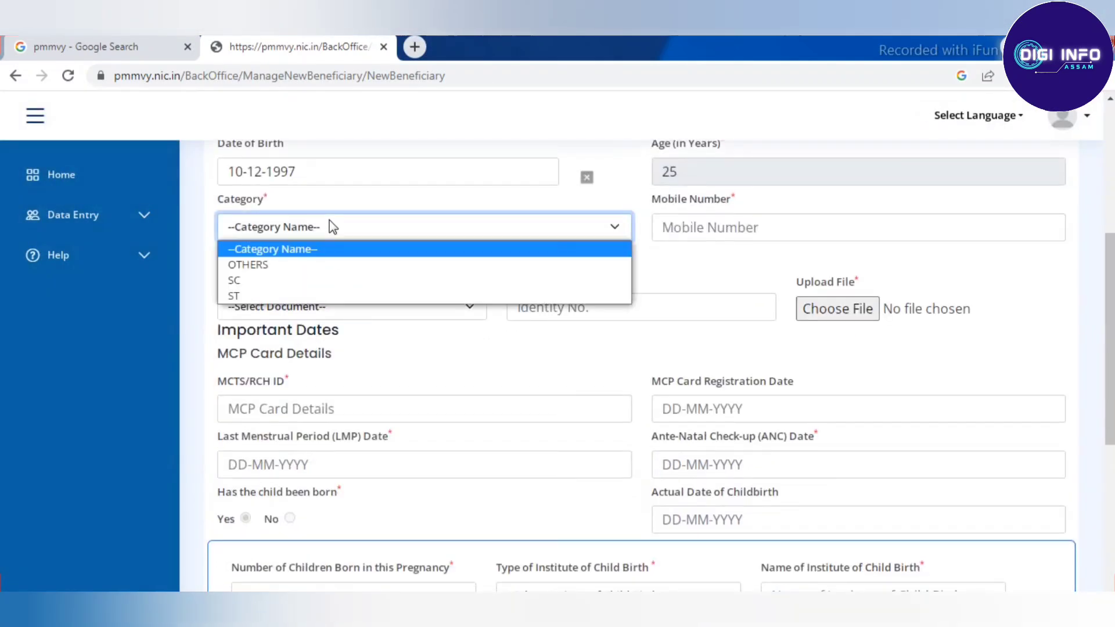
click(276, 264)
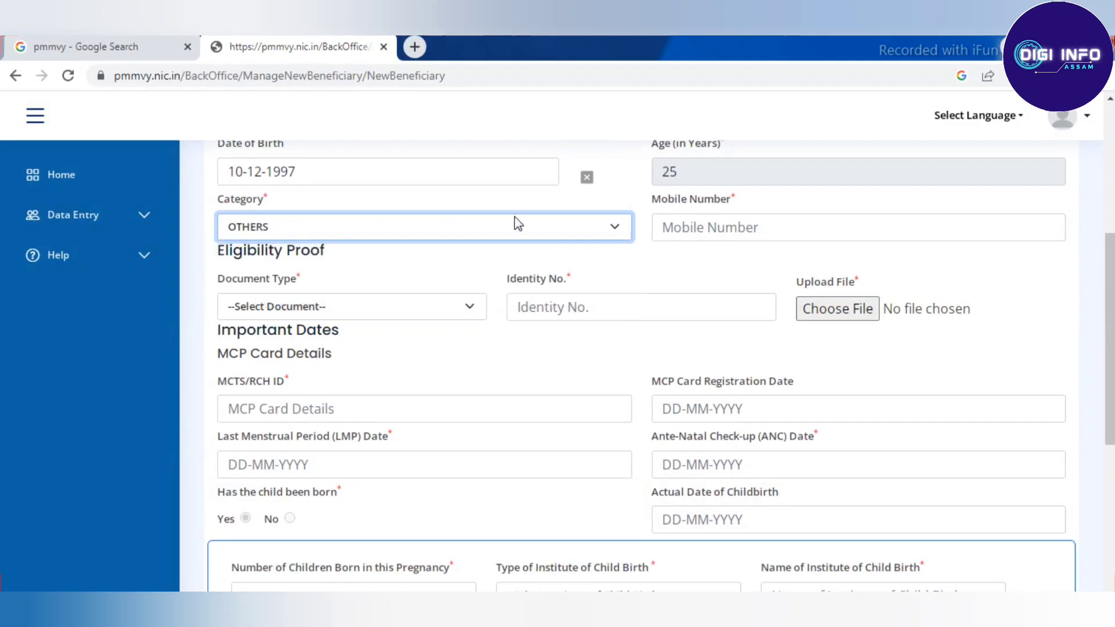
Step: Enter the beneficiary's 10-digit mobile number, correcting a mistyped digit
click(733, 231)
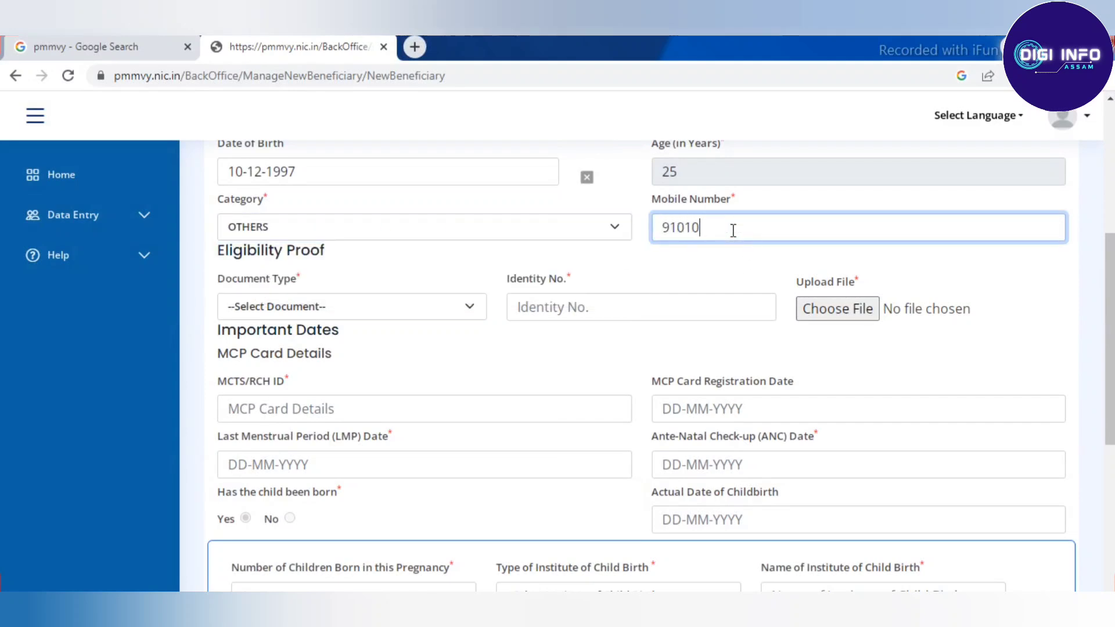
key(shift+Tab)
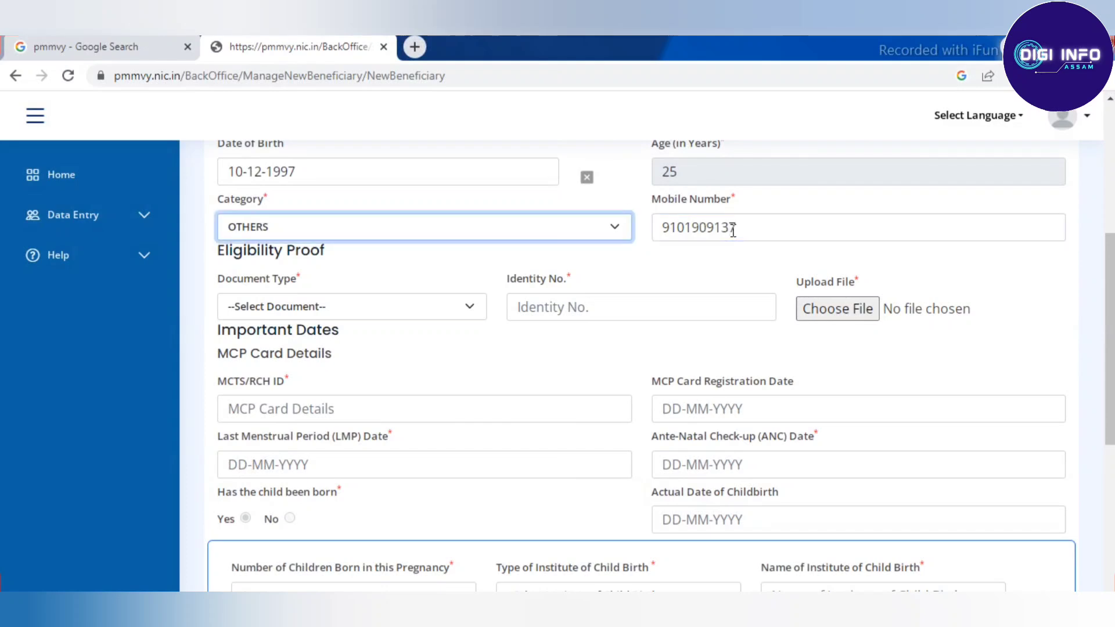
scroll(667, 256, down, 2)
Step: Choose Pregnant and Lactating AWWs/ AWHs/ ASHAs as proof document and enter its identity number
click(314, 224)
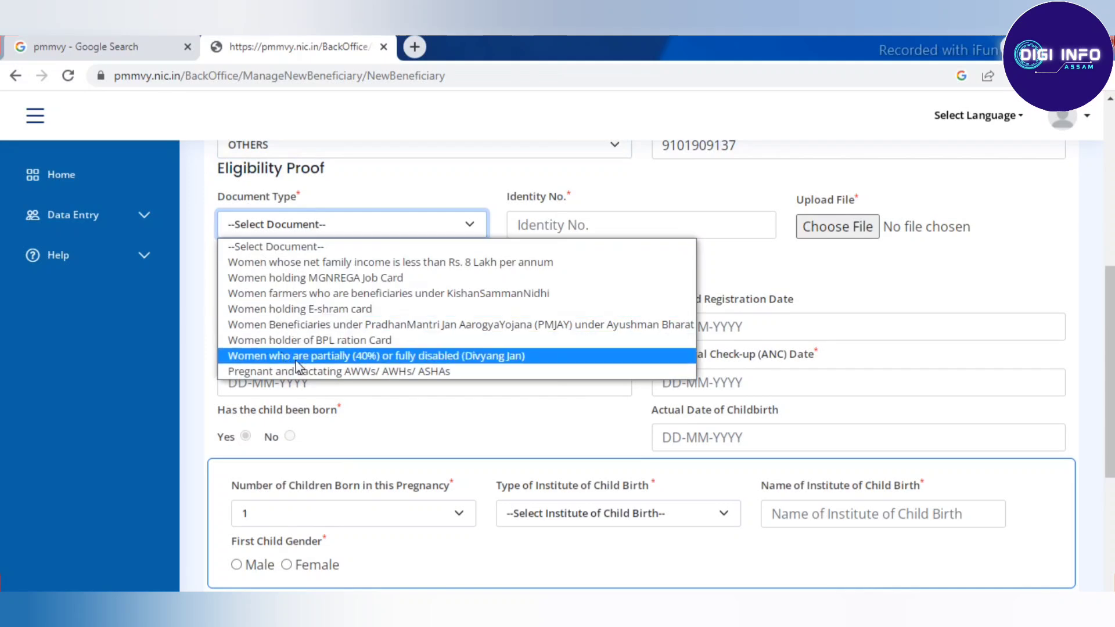
click(330, 225)
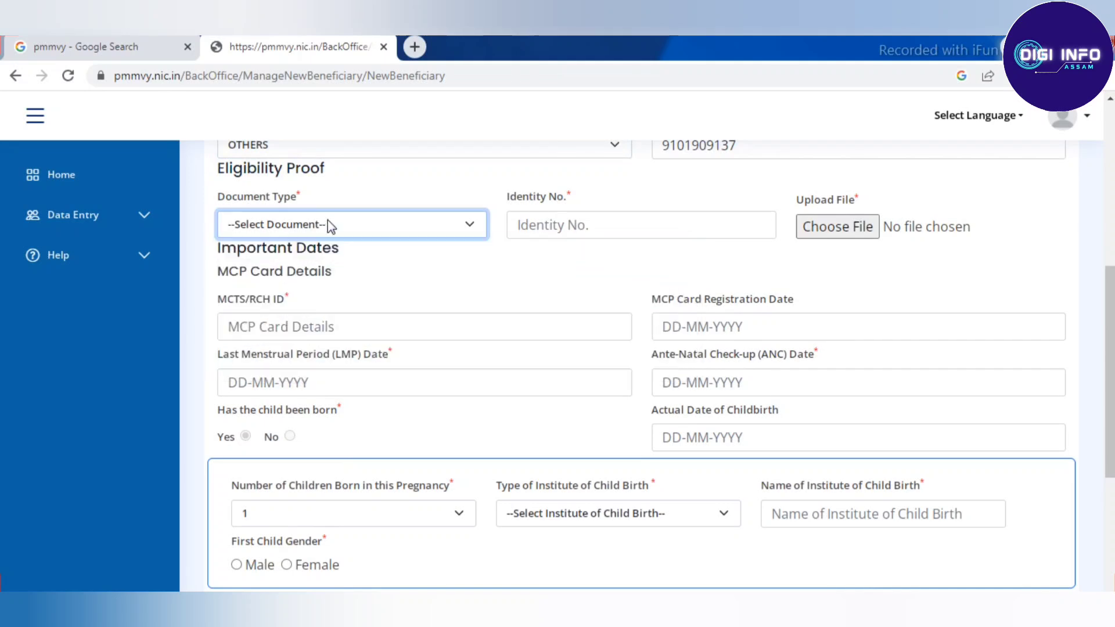
click(330, 225)
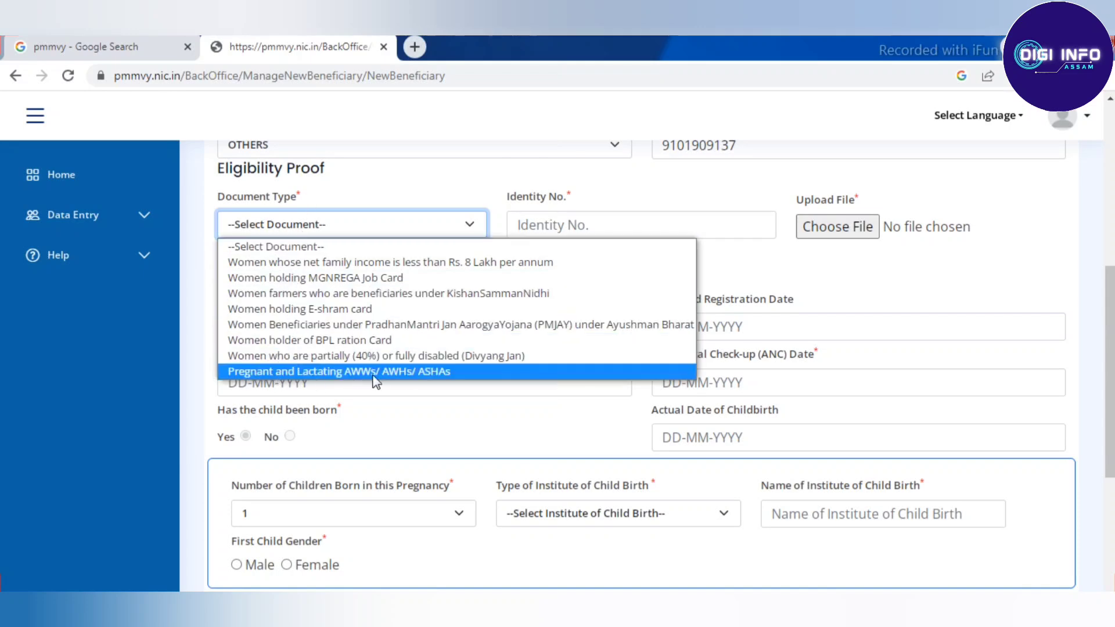
click(378, 373)
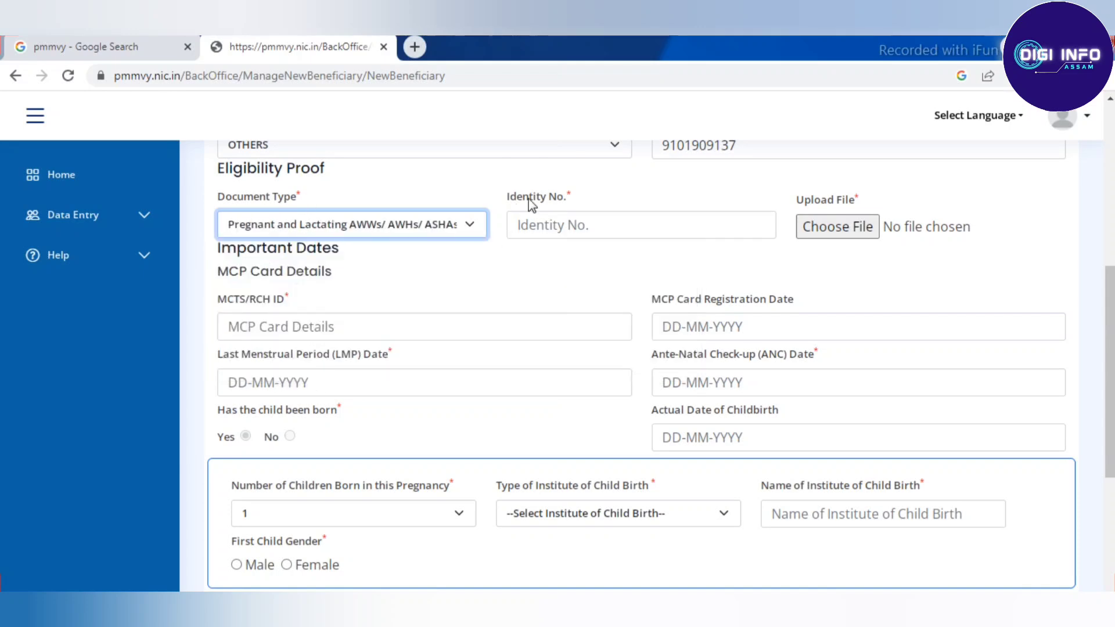
click(625, 227)
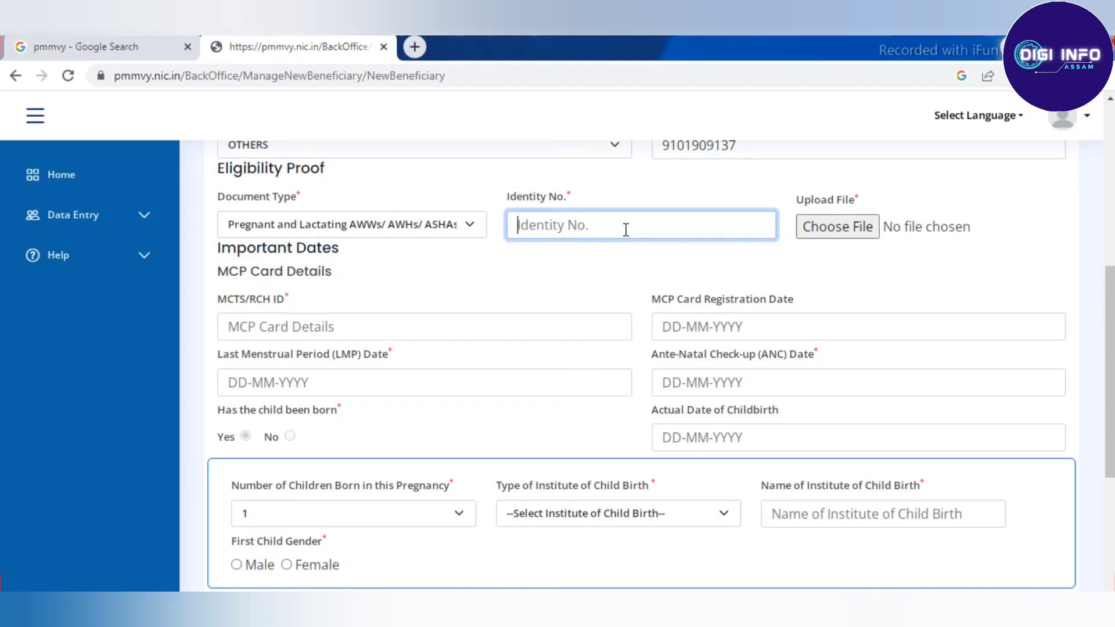
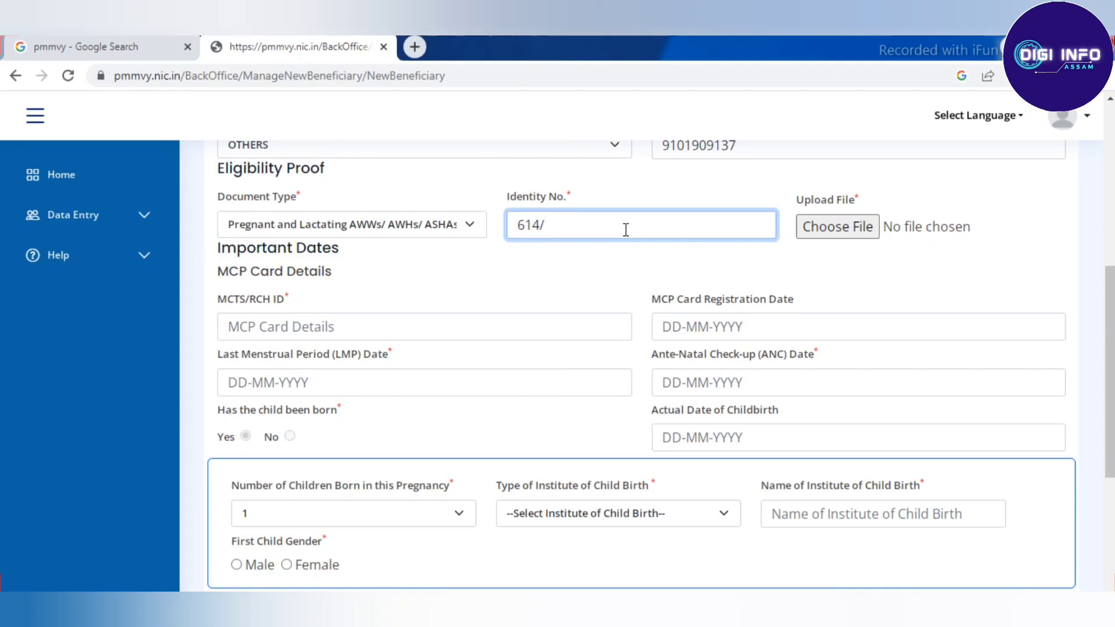
click(930, 263)
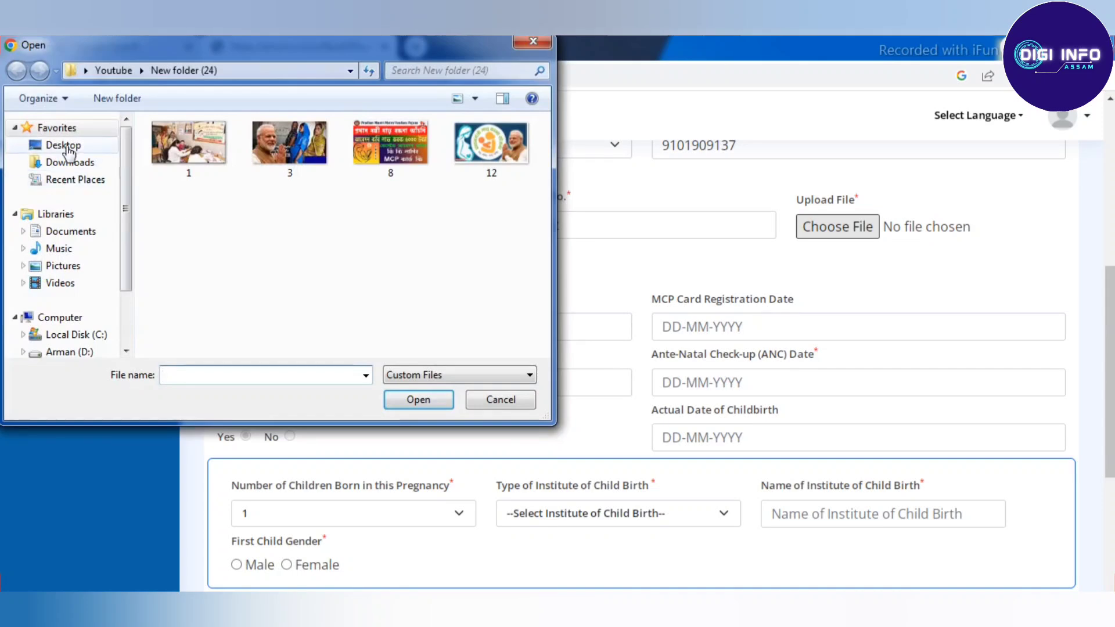
Step: Attach bcard.jpg from the Desktop as the eligibility proof file
click(63, 145)
scroll(287, 207, down, 5)
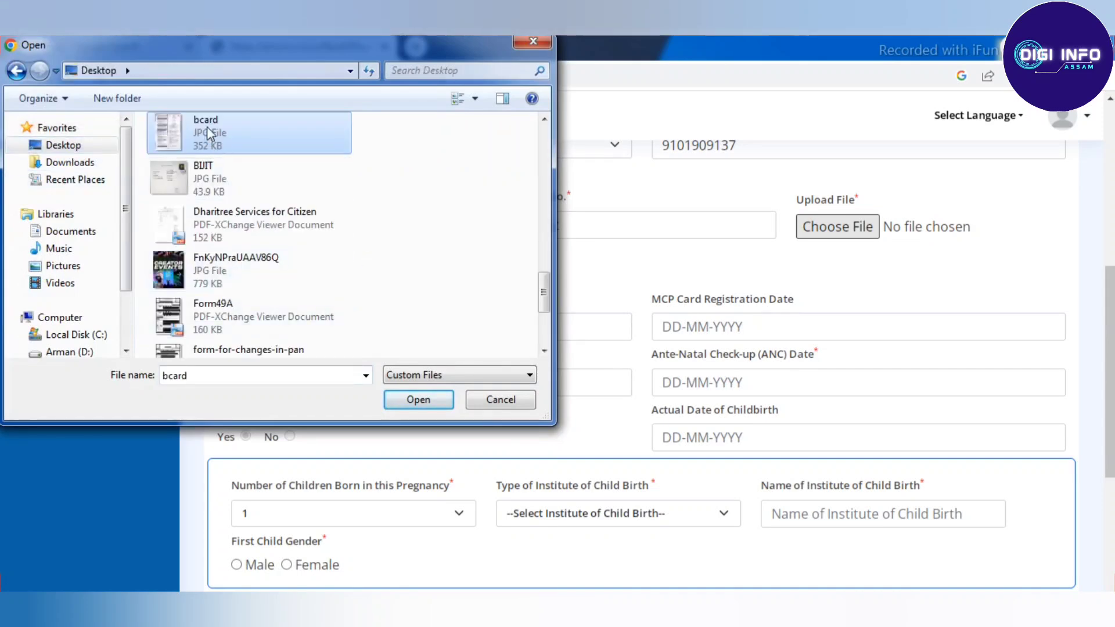
double_click(206, 127)
scroll(524, 217, down, 2)
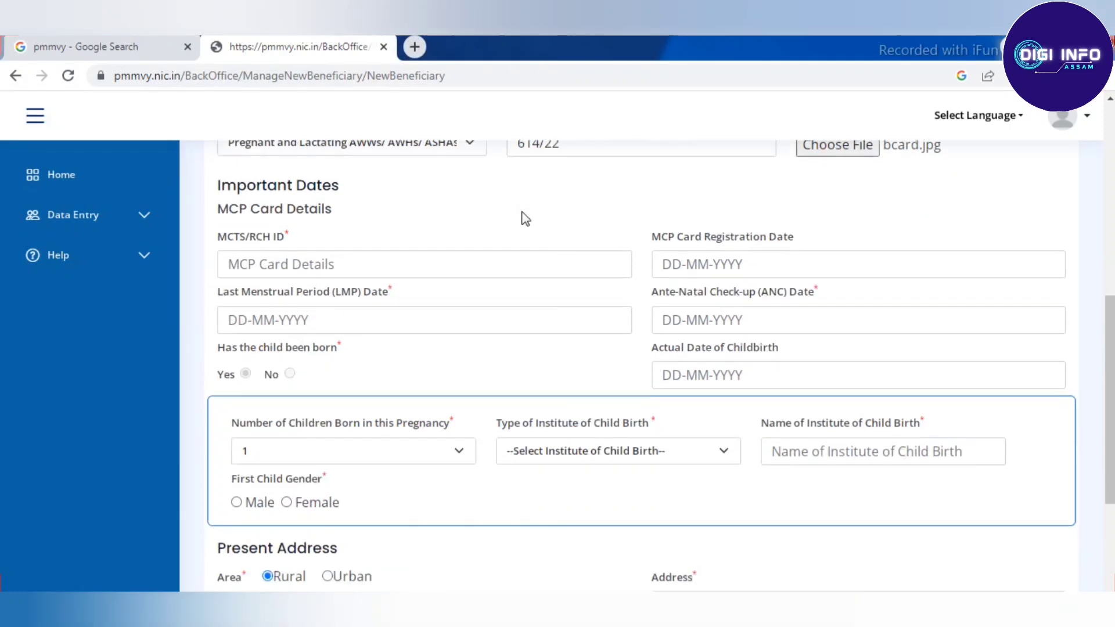
click(350, 264)
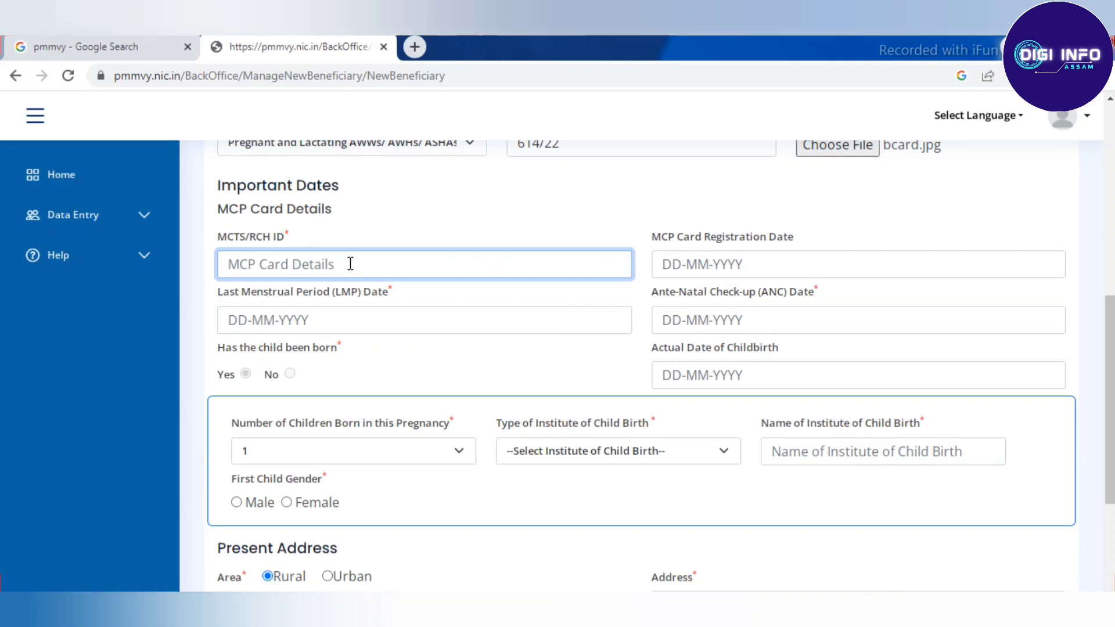
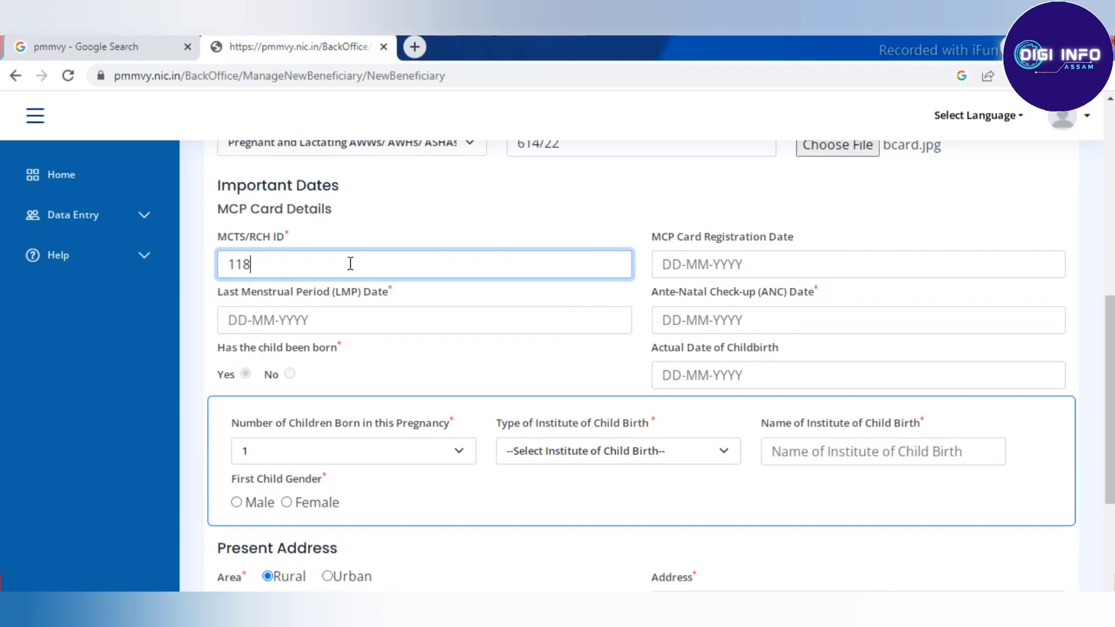
Step: Enter the beneficiary's MCTS/RCH ID
key(Tab)
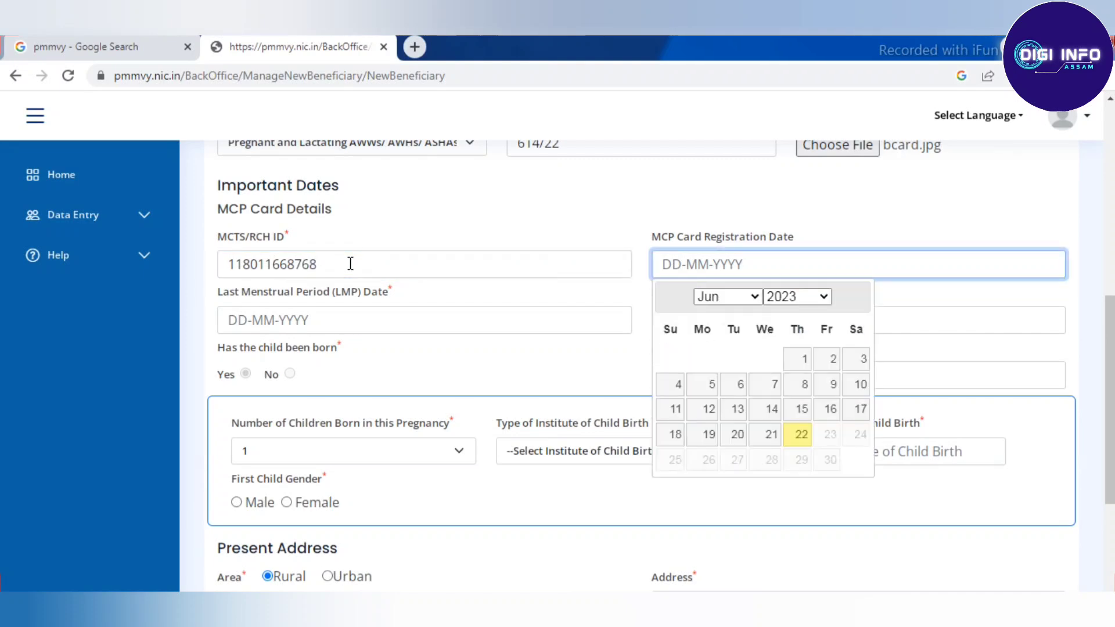
click(592, 215)
scroll(592, 214, down, 1)
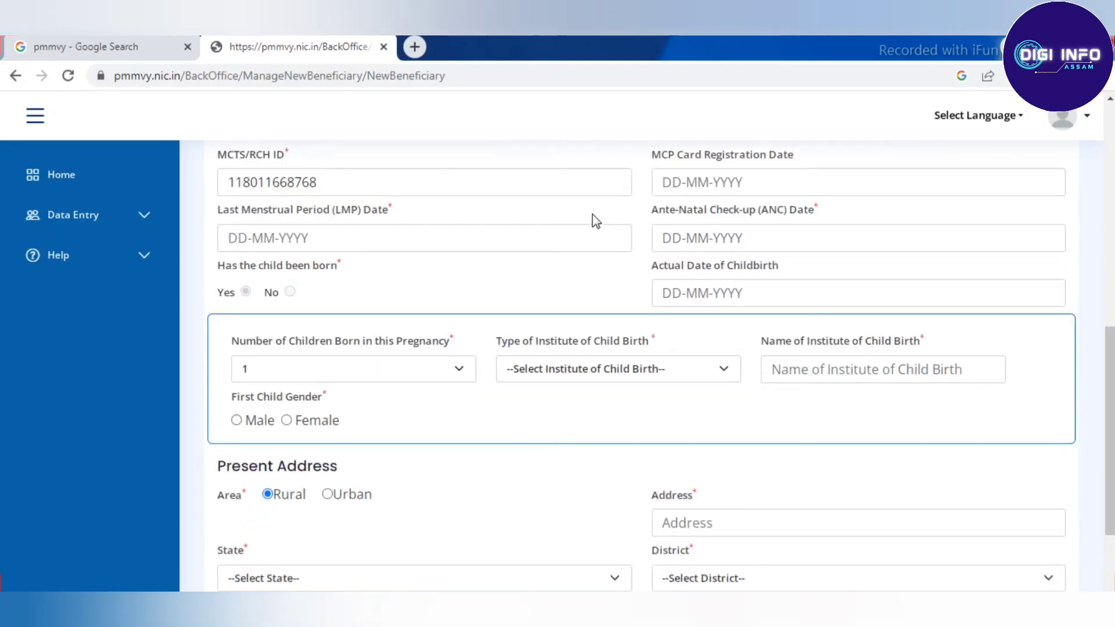
scroll(592, 214, up, 1)
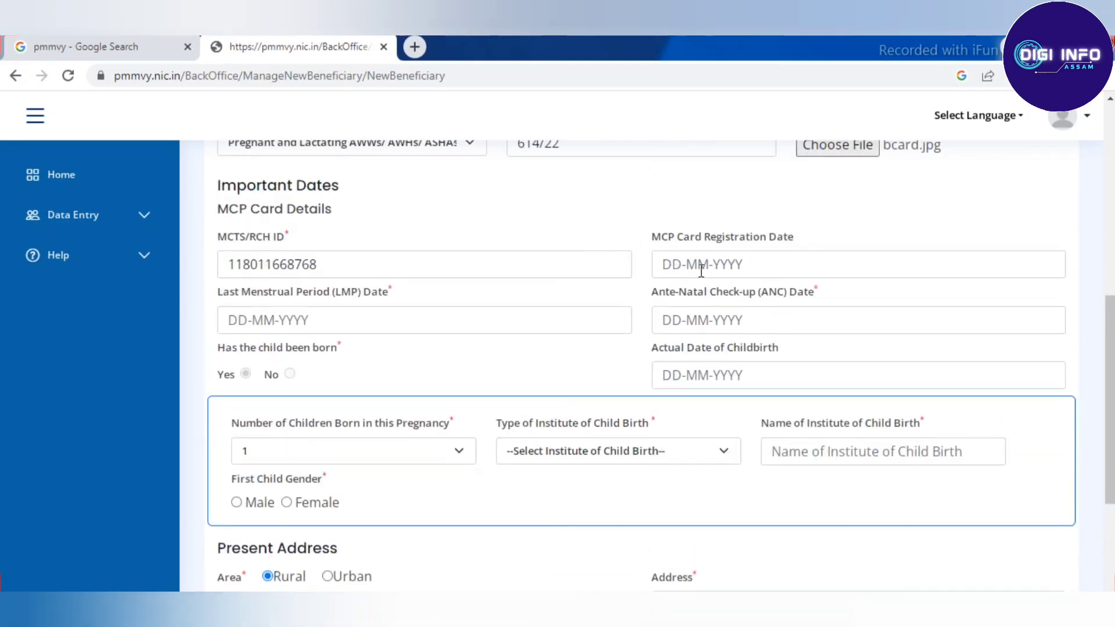
Step: Set the MCP card registration date to 02-02-2022
click(688, 264)
click(802, 299)
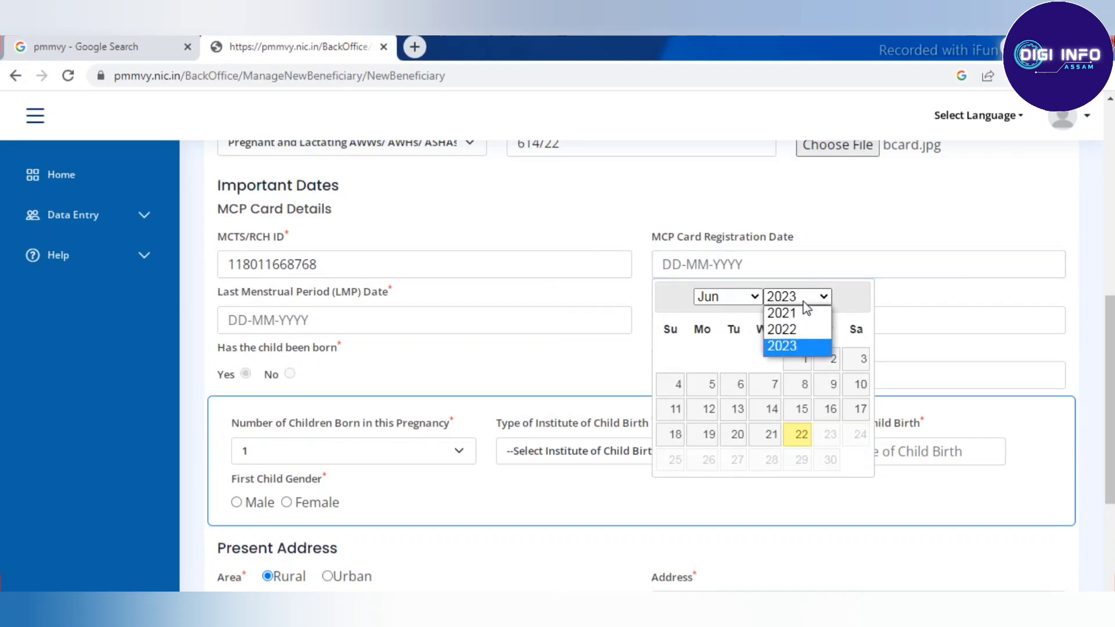
click(803, 330)
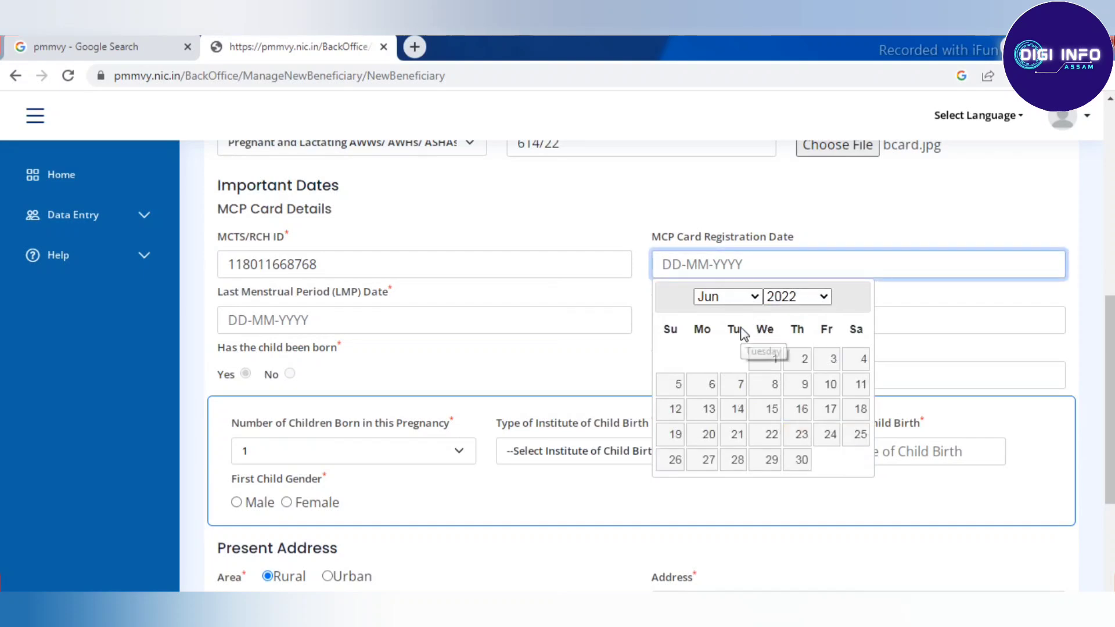
click(750, 299)
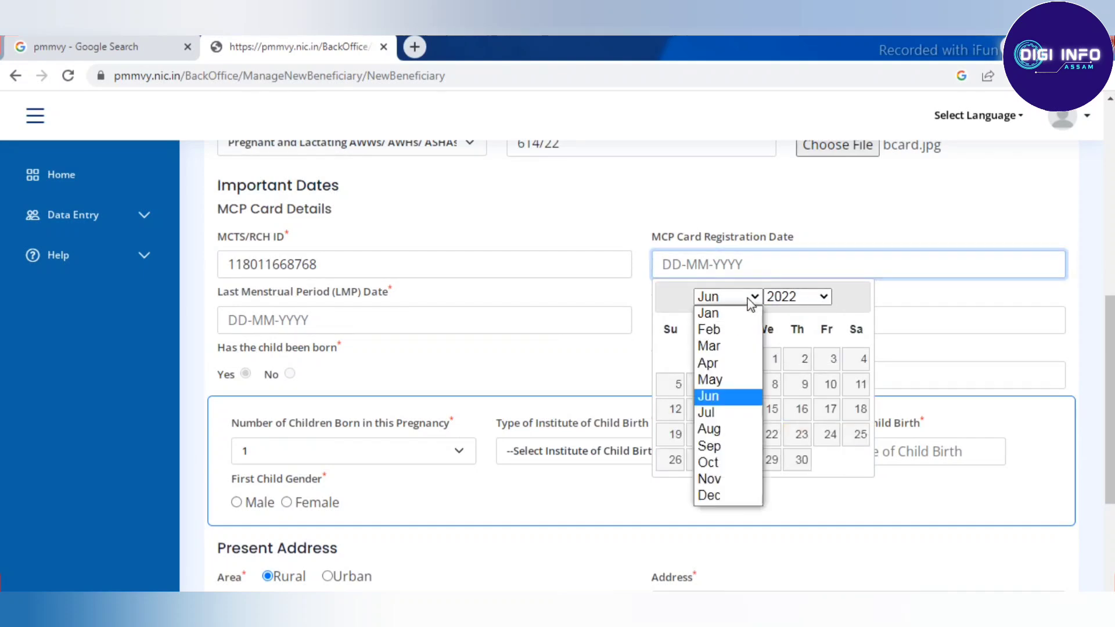
click(720, 329)
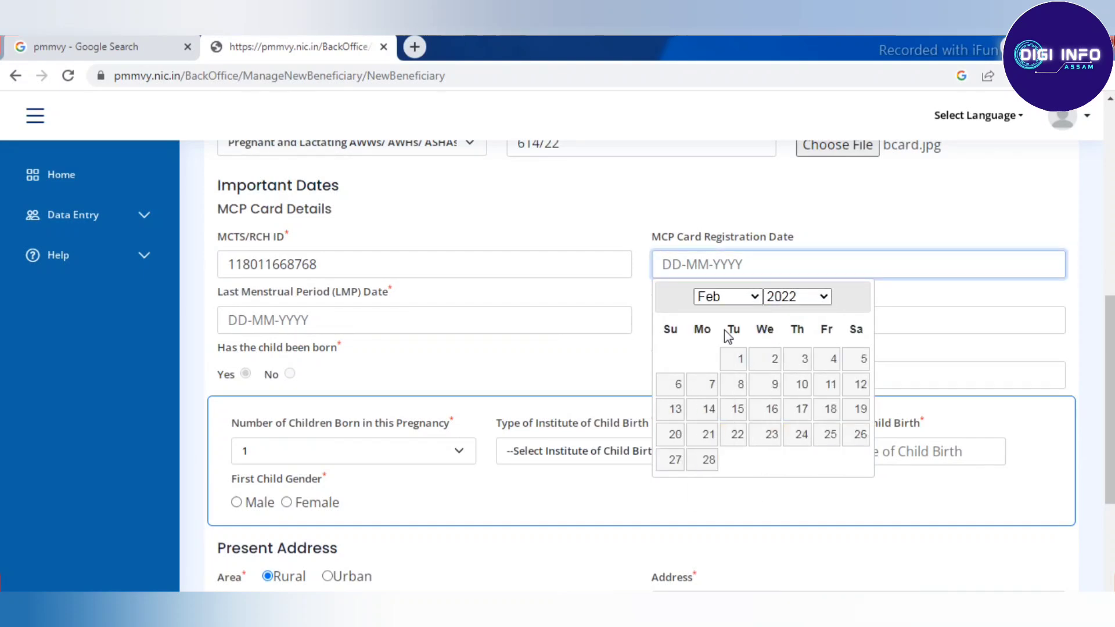
click(775, 364)
scroll(578, 203, down, 1)
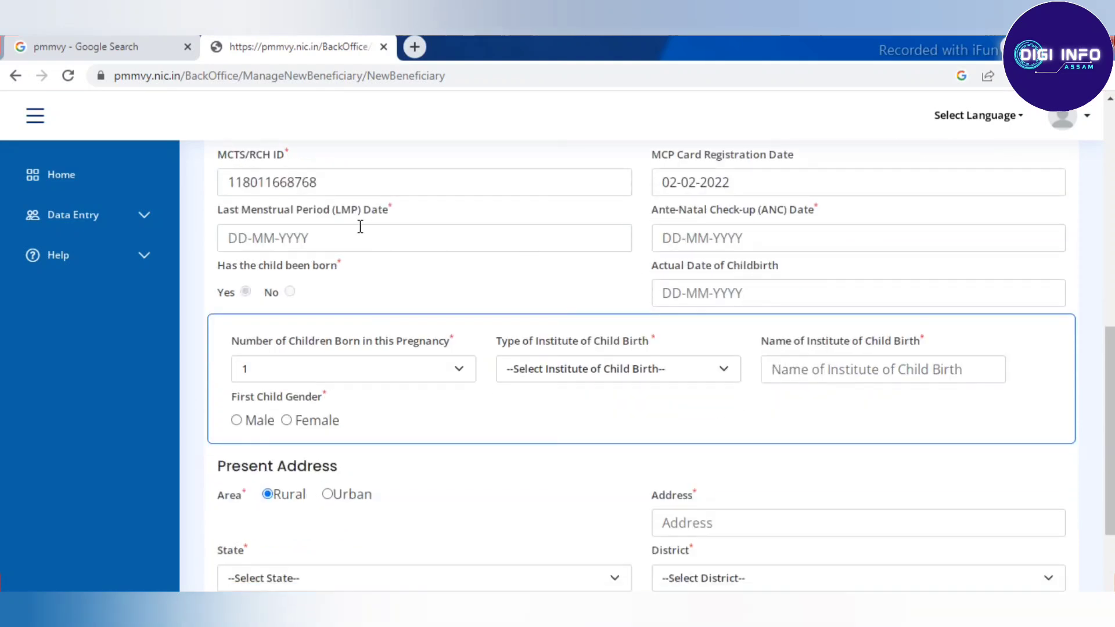
Step: Set the LMP calendar to 2021 and the ANC check-up date to 10-05-2022
click(317, 241)
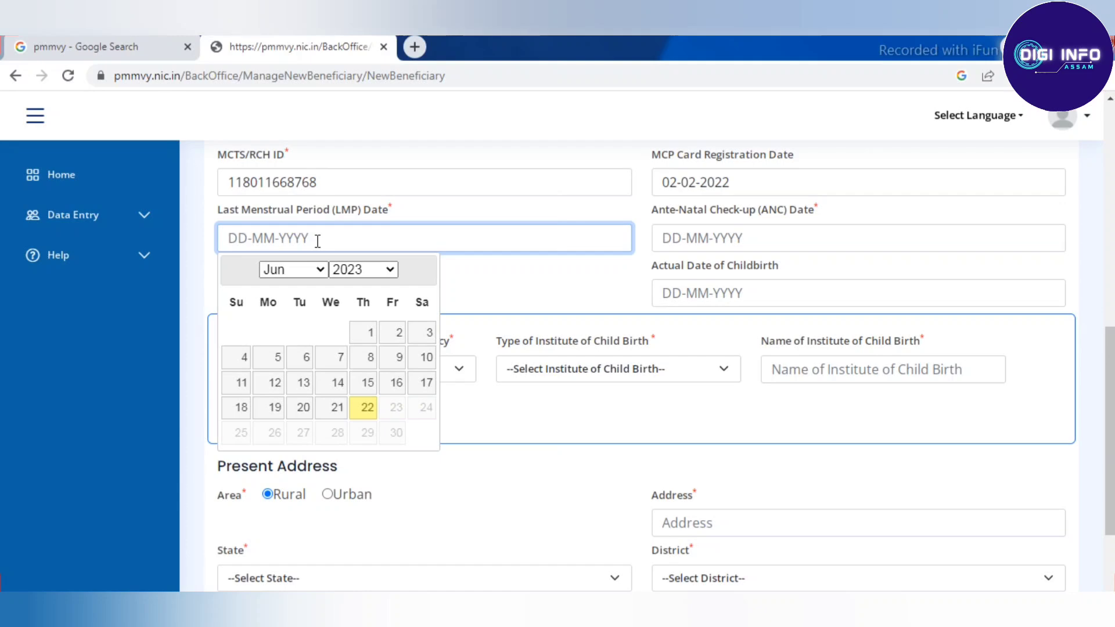
click(375, 271)
click(368, 283)
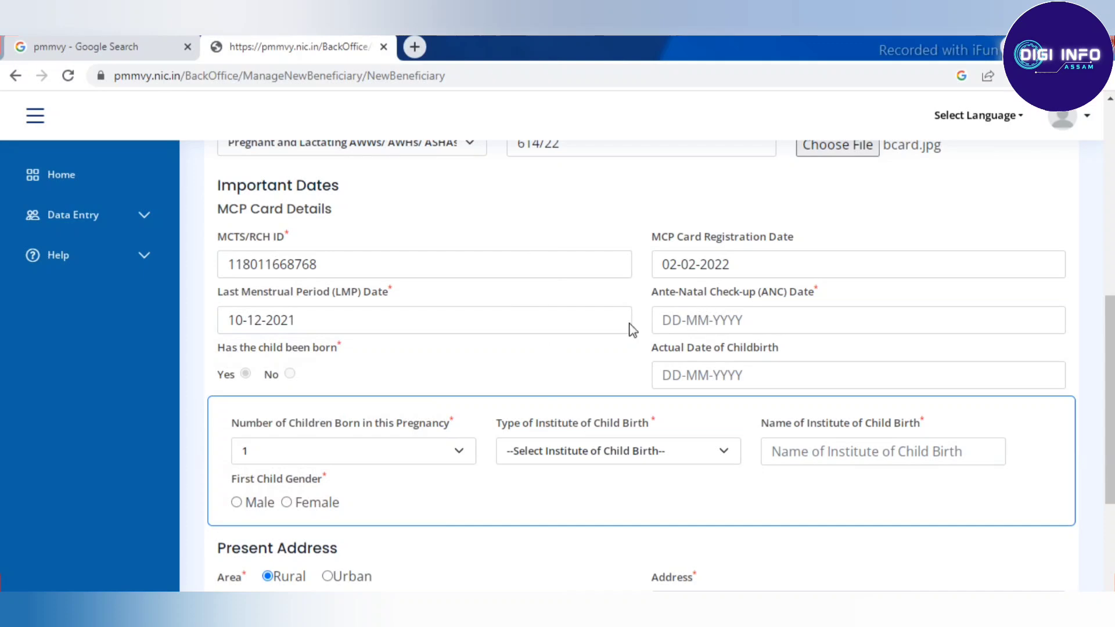
click(712, 317)
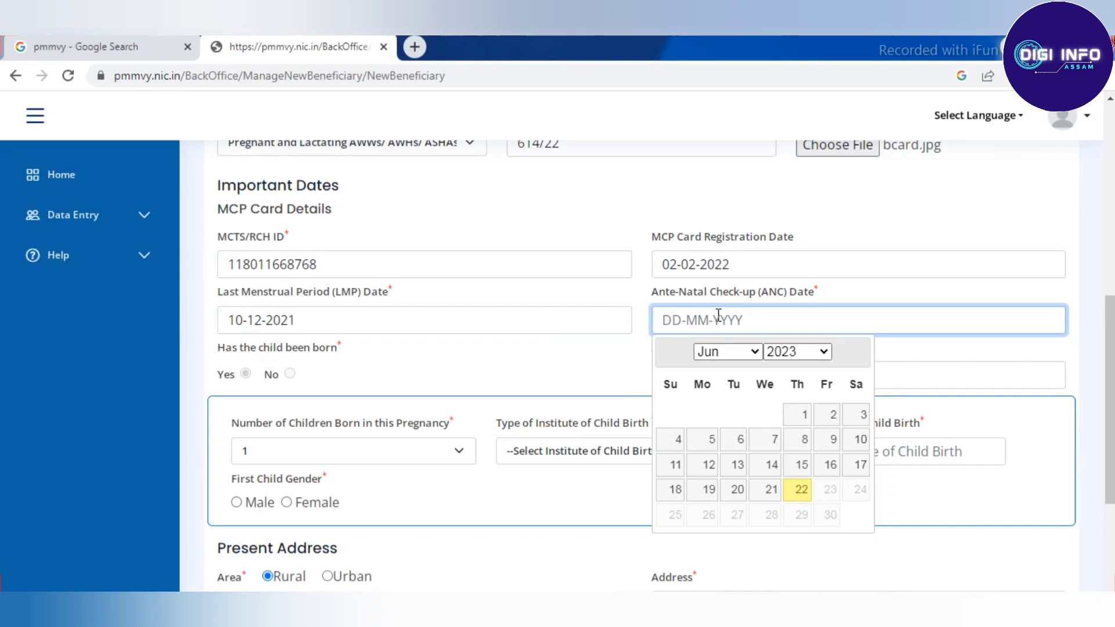
click(801, 352)
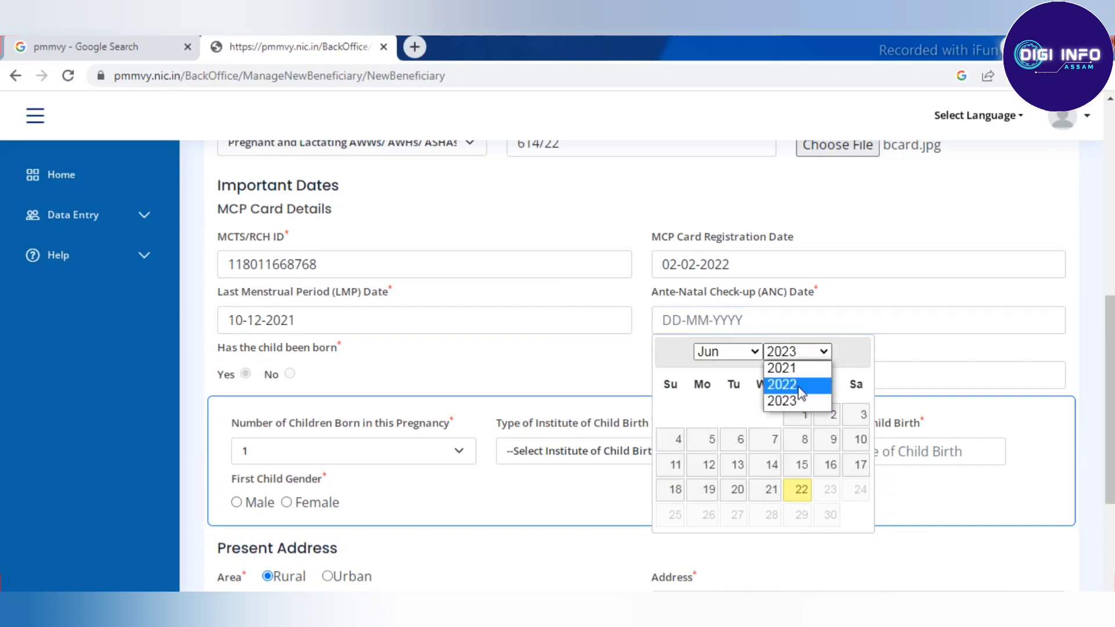
click(781, 385)
click(746, 351)
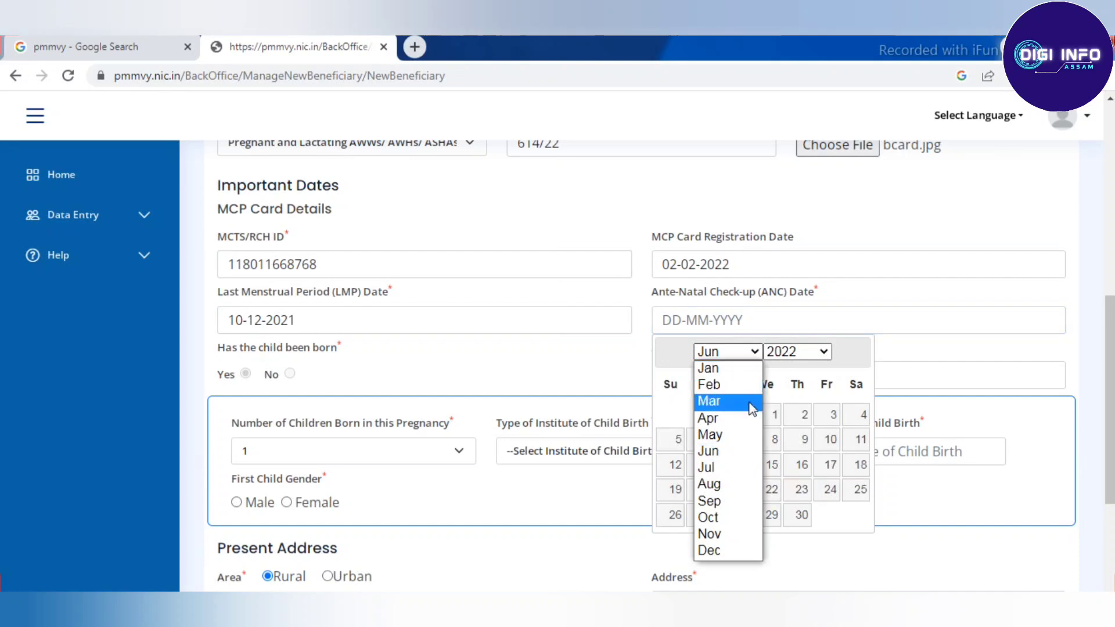
click(716, 434)
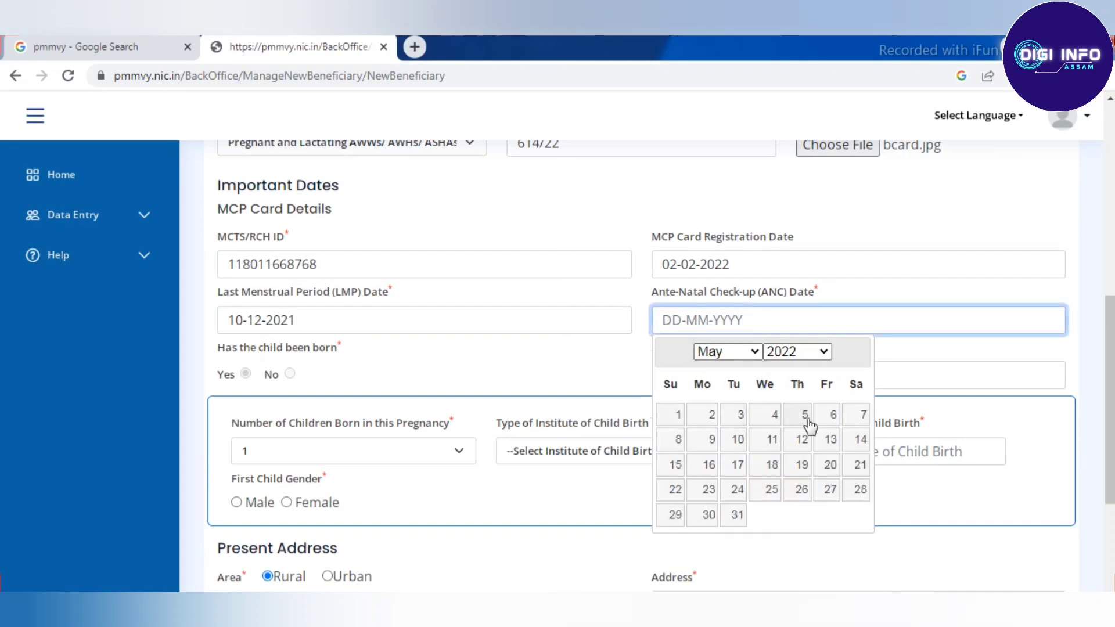
click(736, 439)
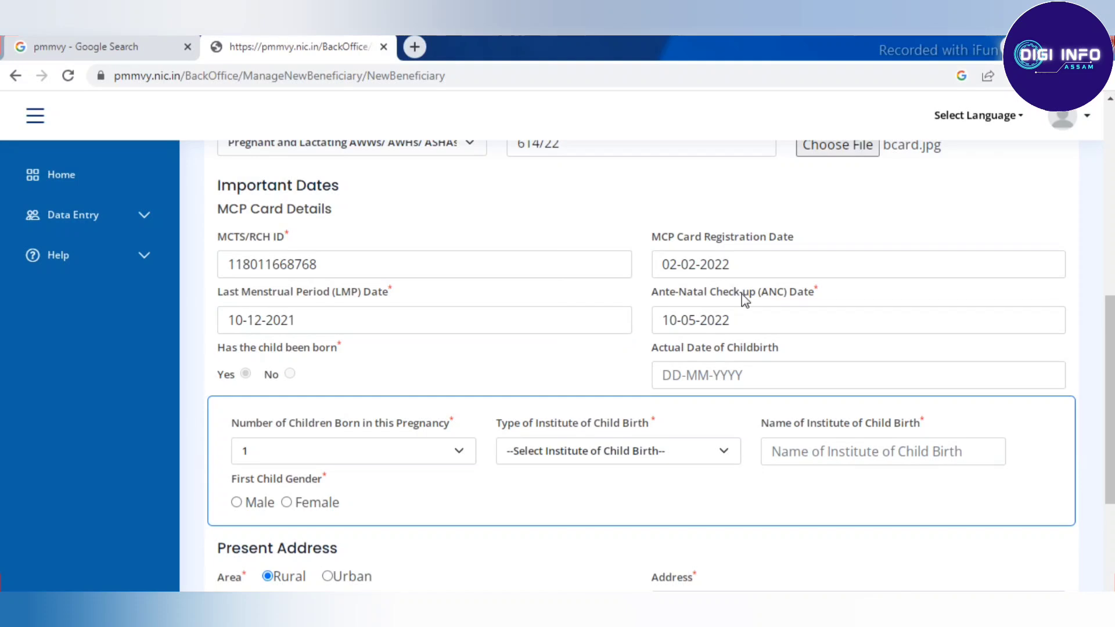
scroll(746, 324, down, 1)
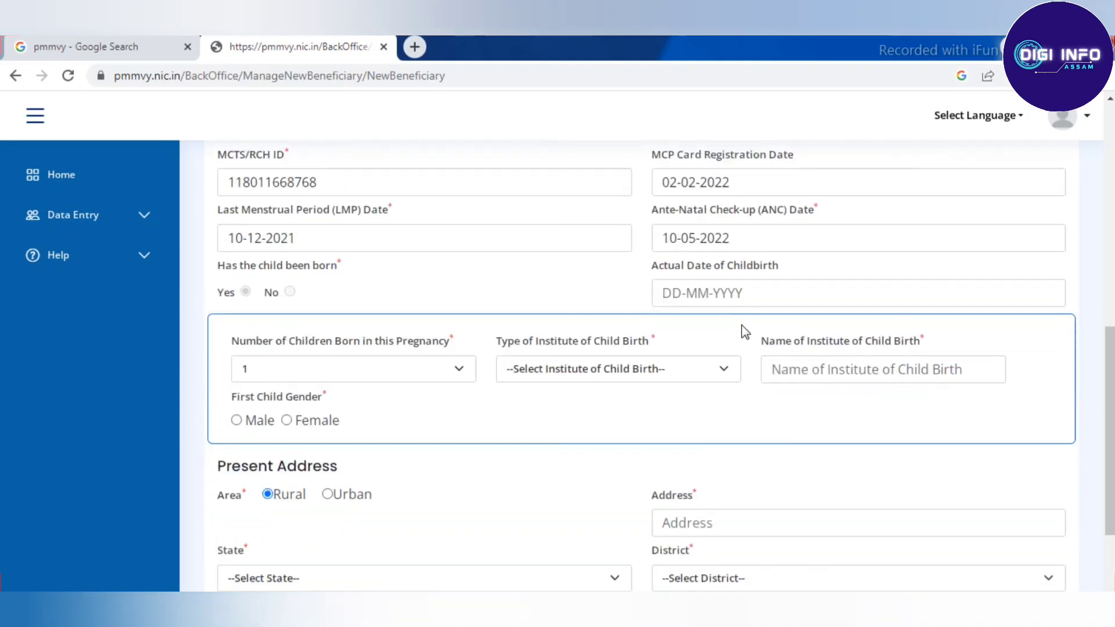
Step: Set the actual date of childbirth to 02-10-2022
click(730, 288)
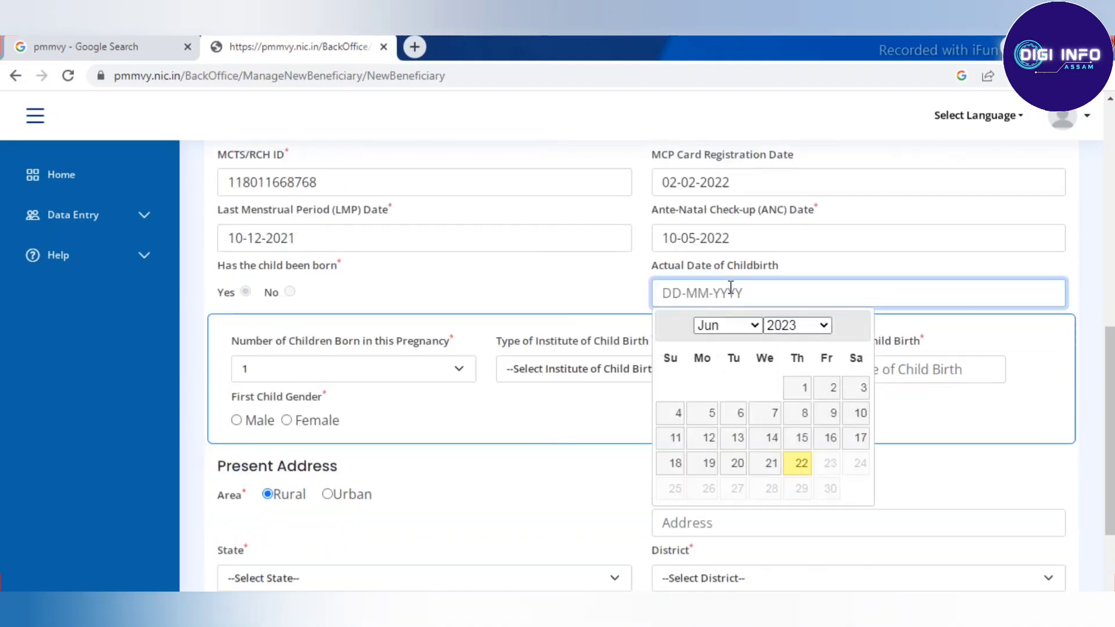
click(800, 326)
click(794, 356)
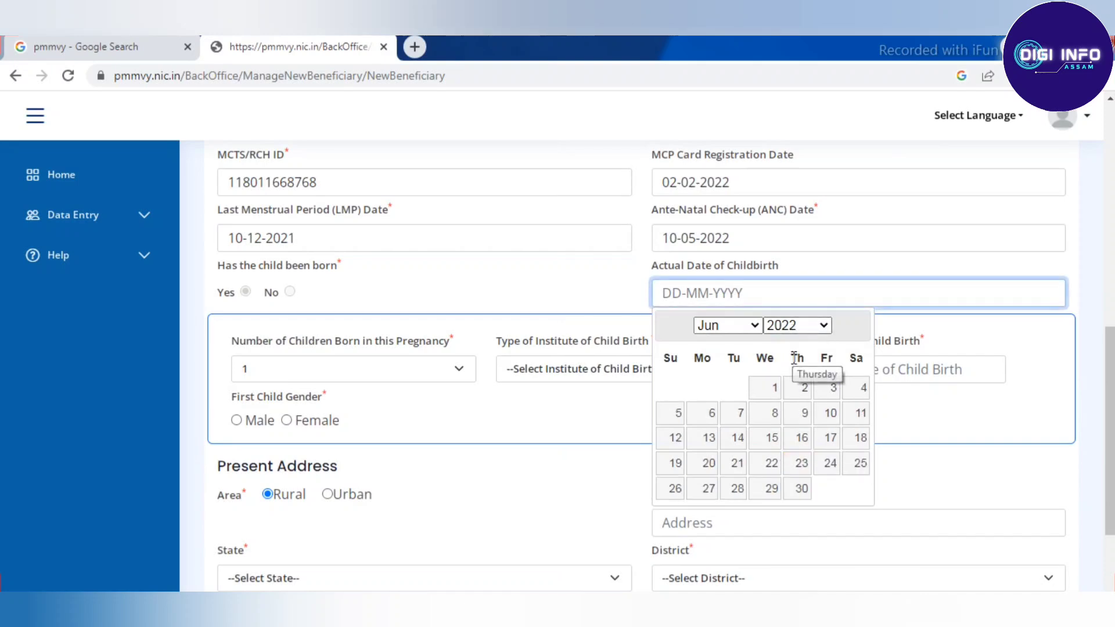
click(711, 326)
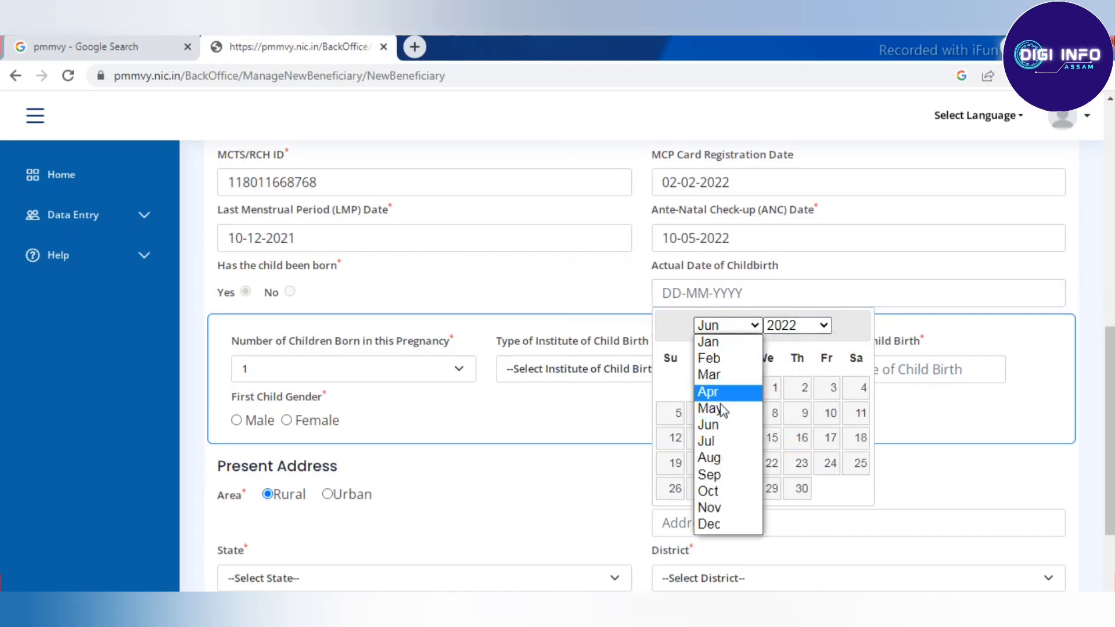
click(717, 493)
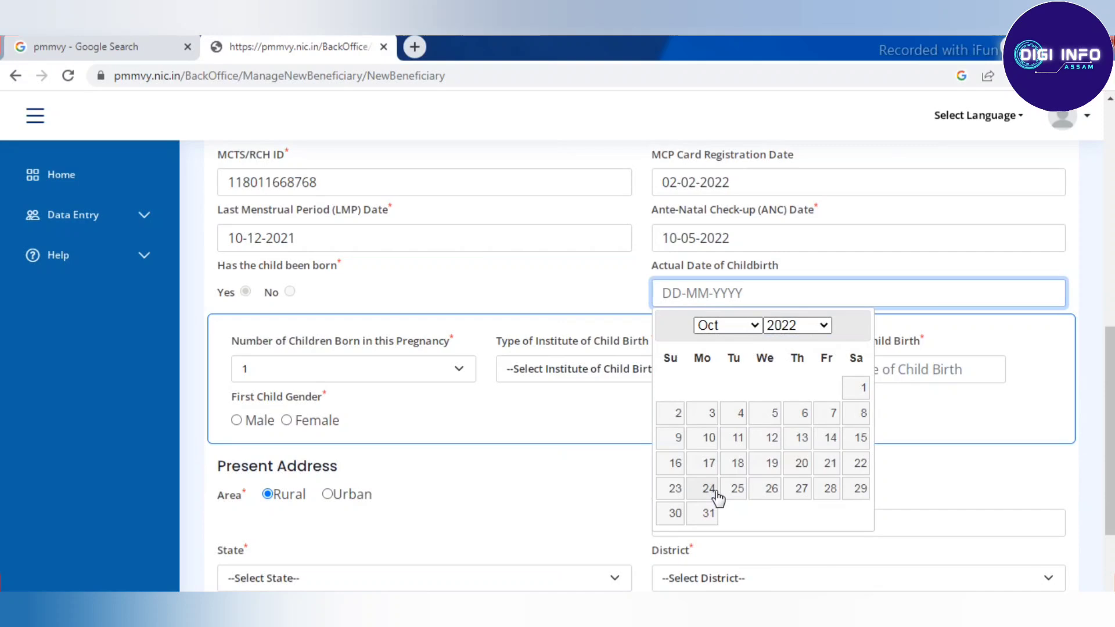
click(678, 415)
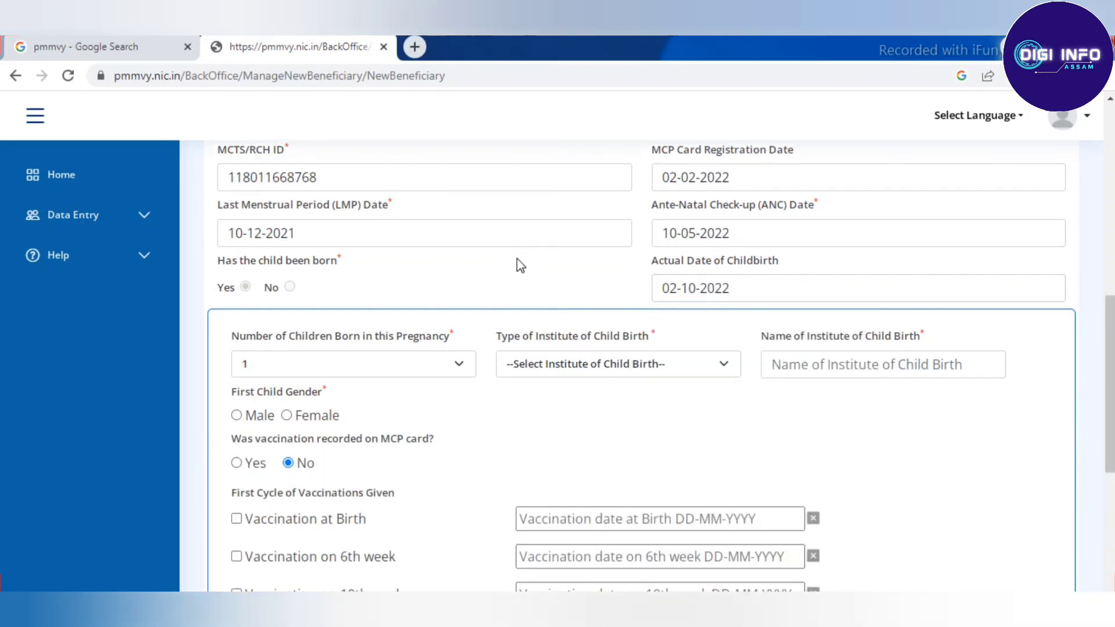
scroll(517, 259, down, 1)
Step: Set institute type to Government Hospital and name to KACHUA MODEL HOSPITAL
click(563, 285)
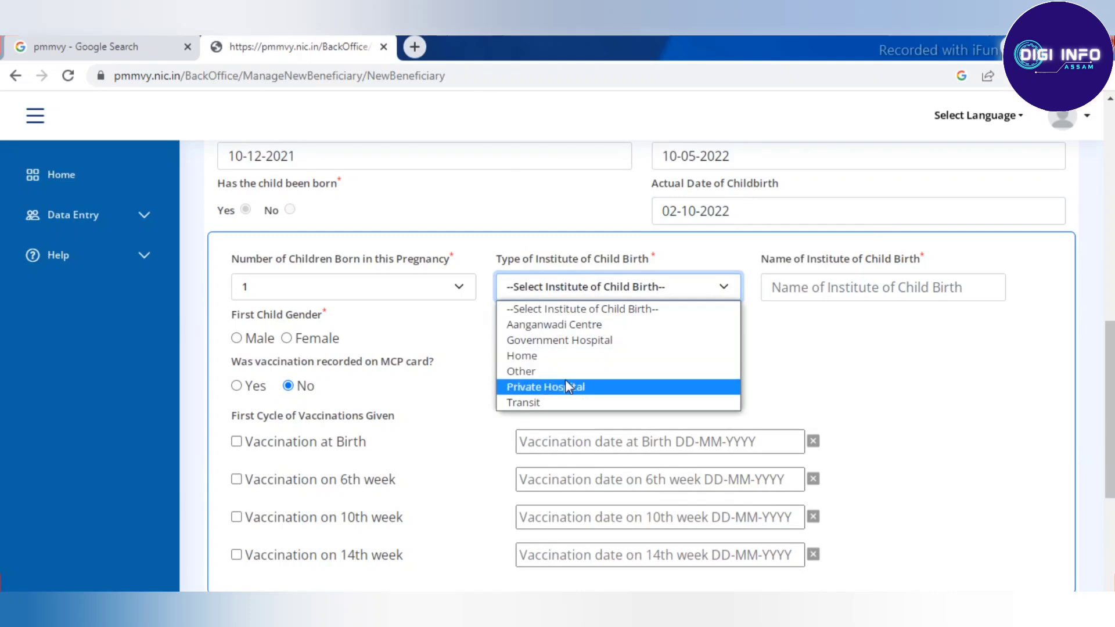
click(575, 342)
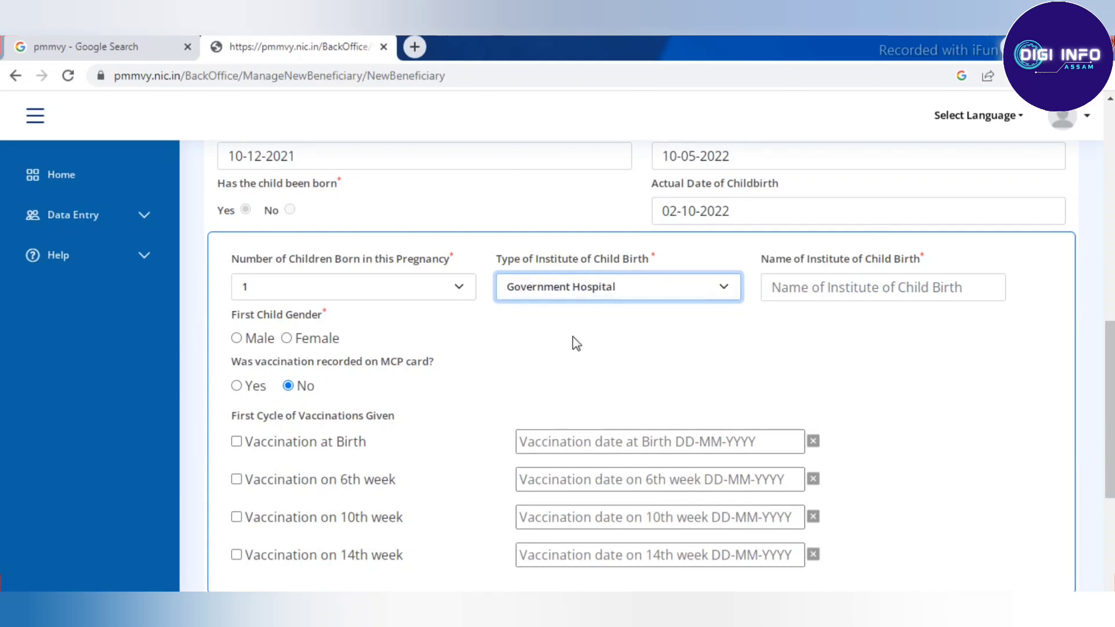
scroll(577, 320, up, 1)
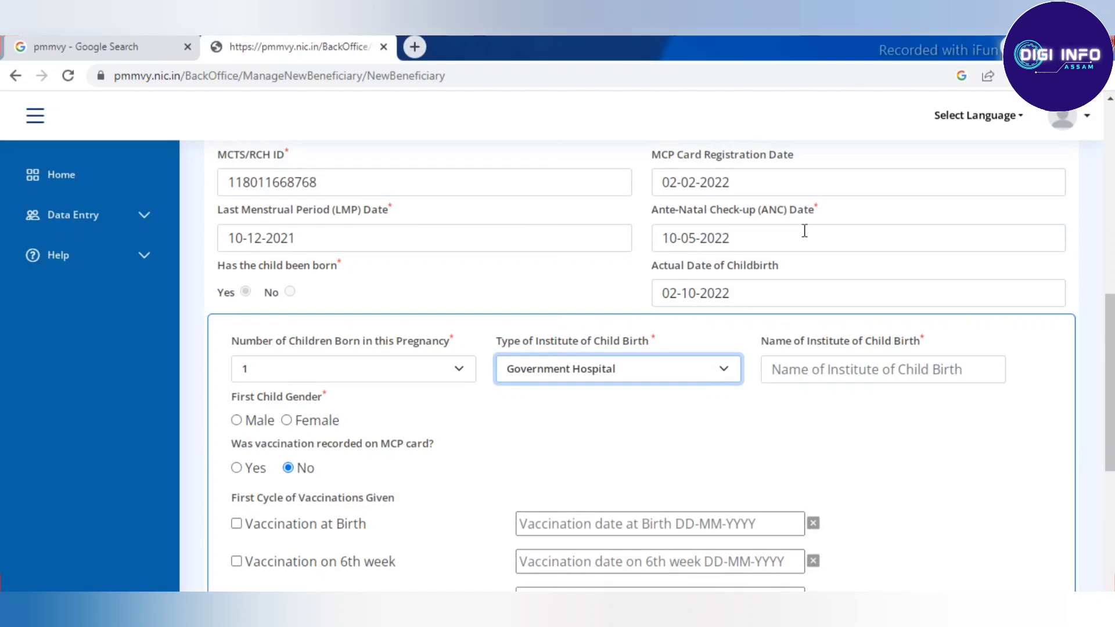
click(799, 366)
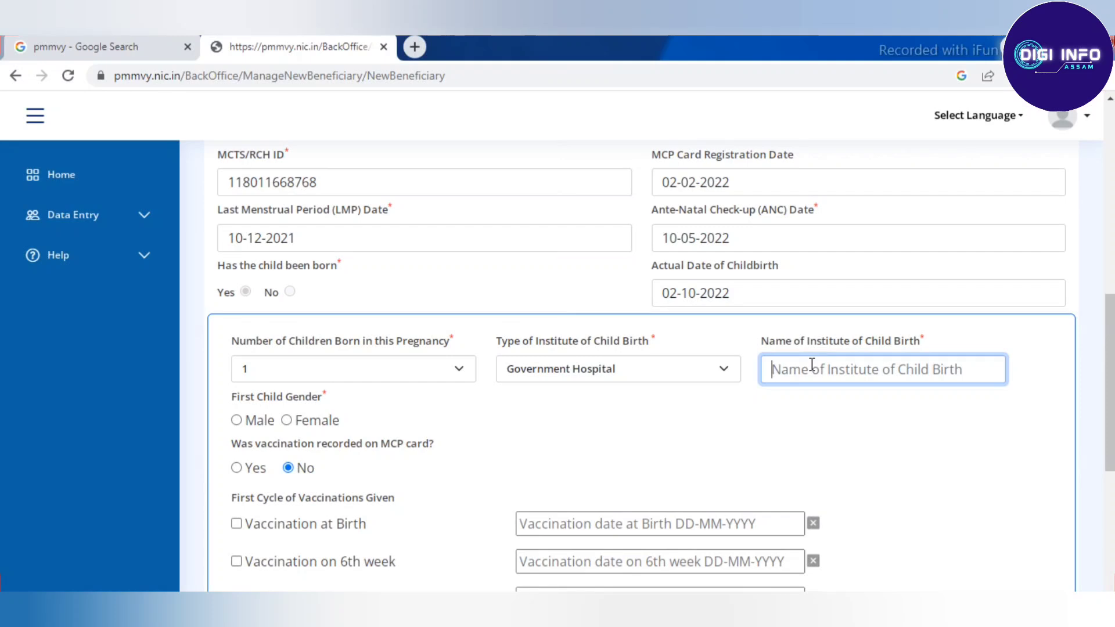
text(KACH)
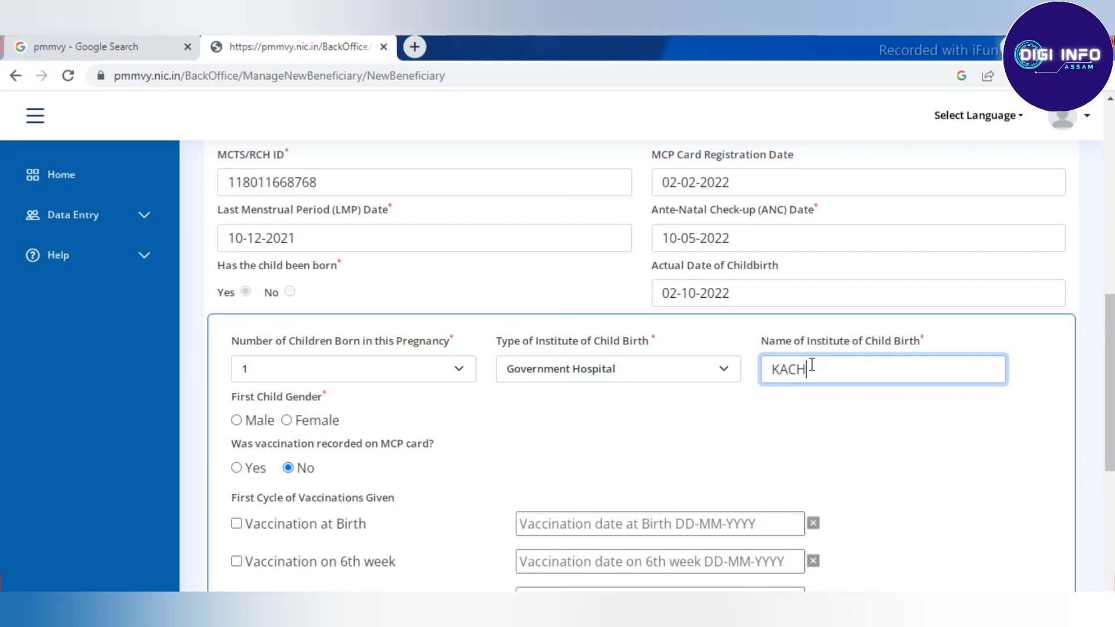
text(UA MODEL HOSPITAL)
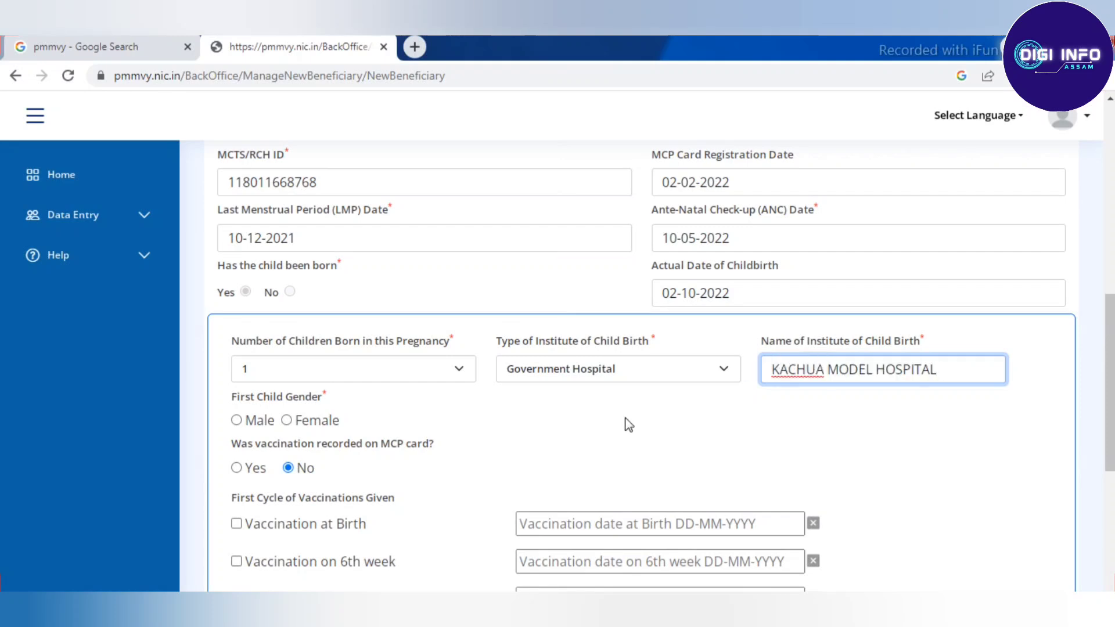
click(547, 413)
scroll(546, 412, down, 2)
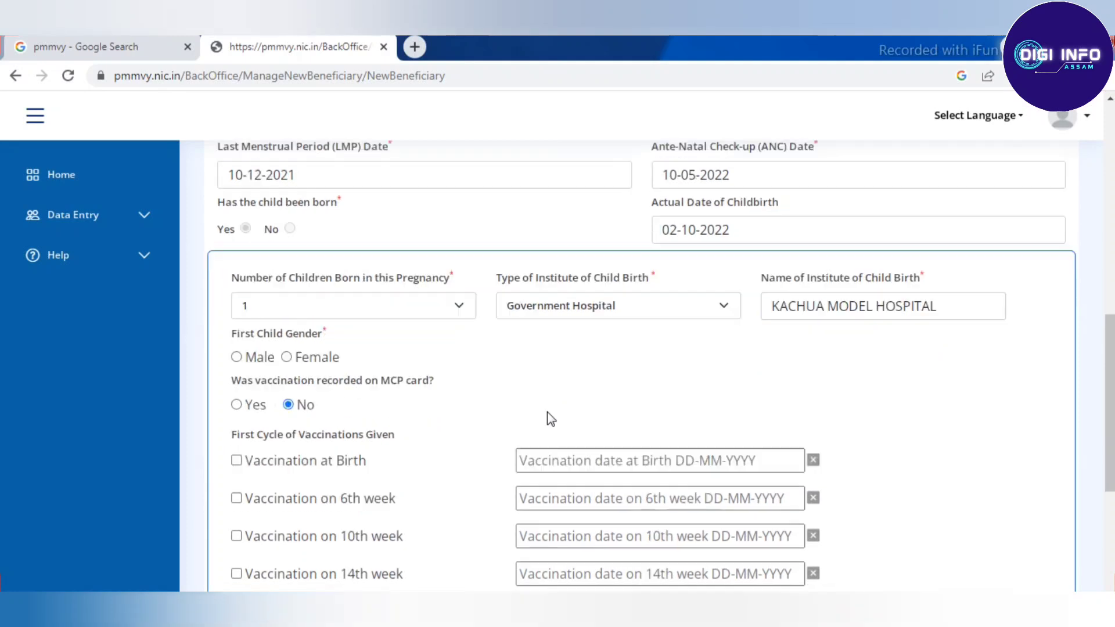
Step: Mark the first child as Female, vaccination recorded on MCP card as Yes, and tick Birth and 6th week
scroll(526, 341, down, 2)
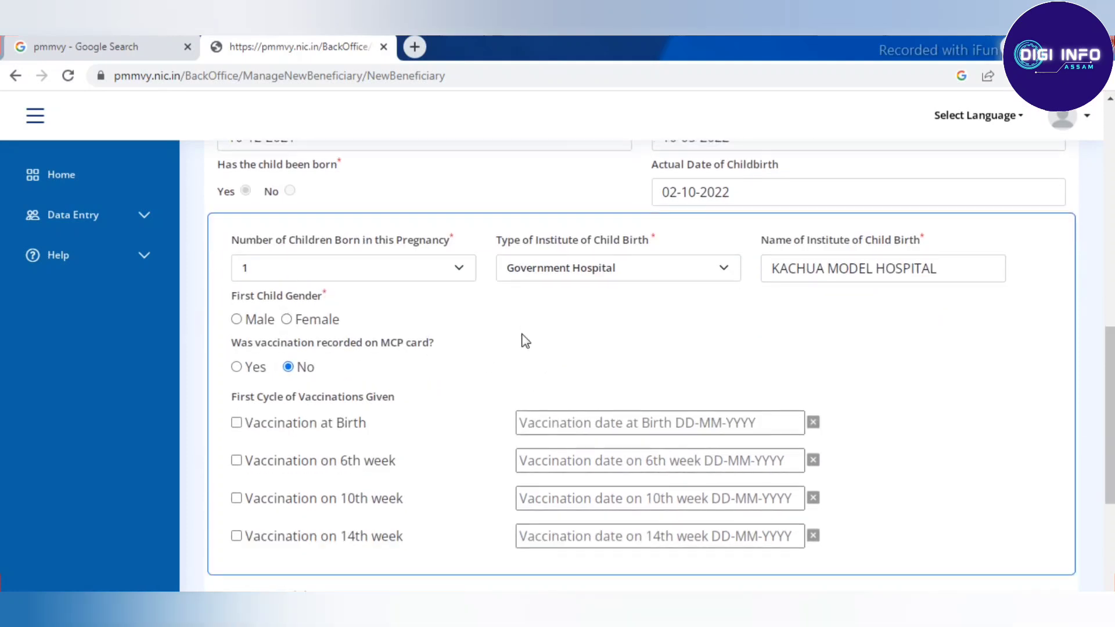
click(286, 256)
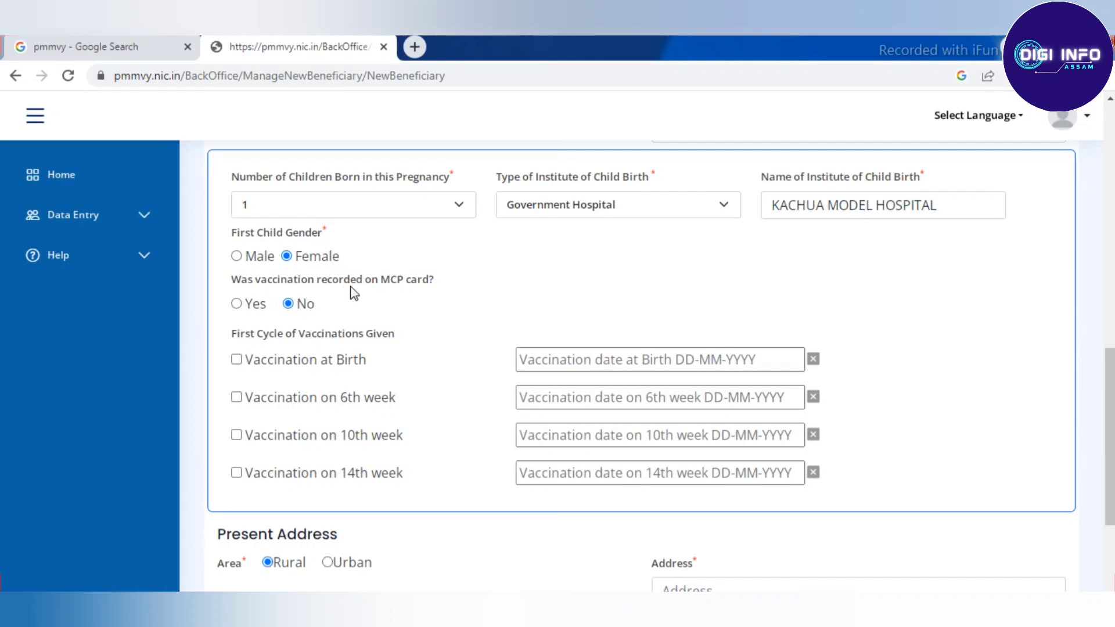
click(236, 303)
scroll(413, 293, down, 2)
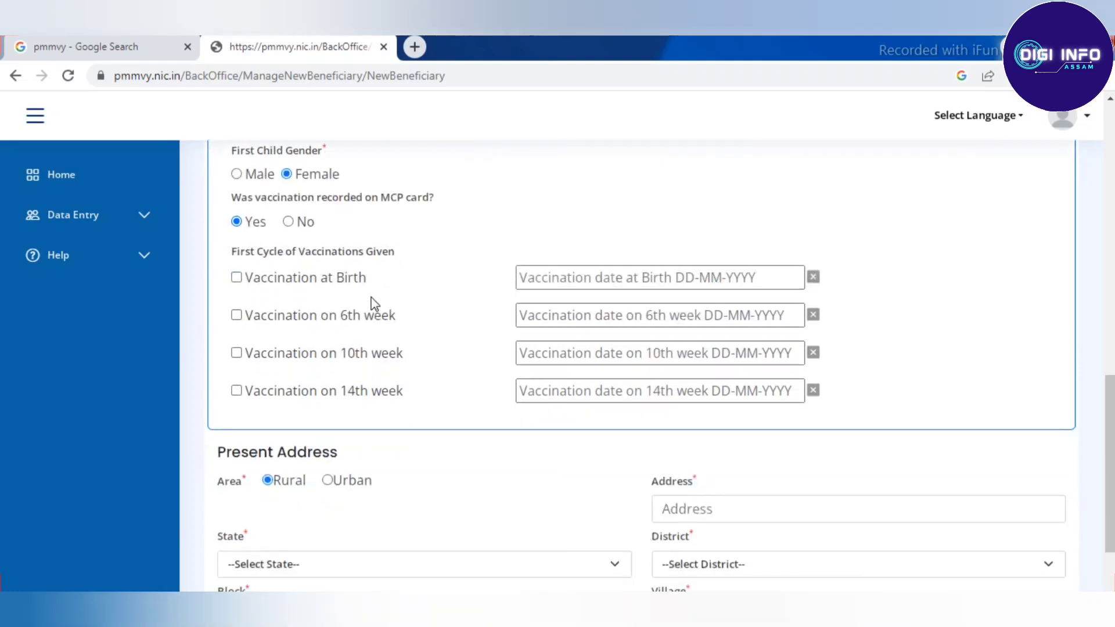
click(238, 278)
click(237, 315)
Step: Set the birth vaccination date to 02-10-2022
click(683, 279)
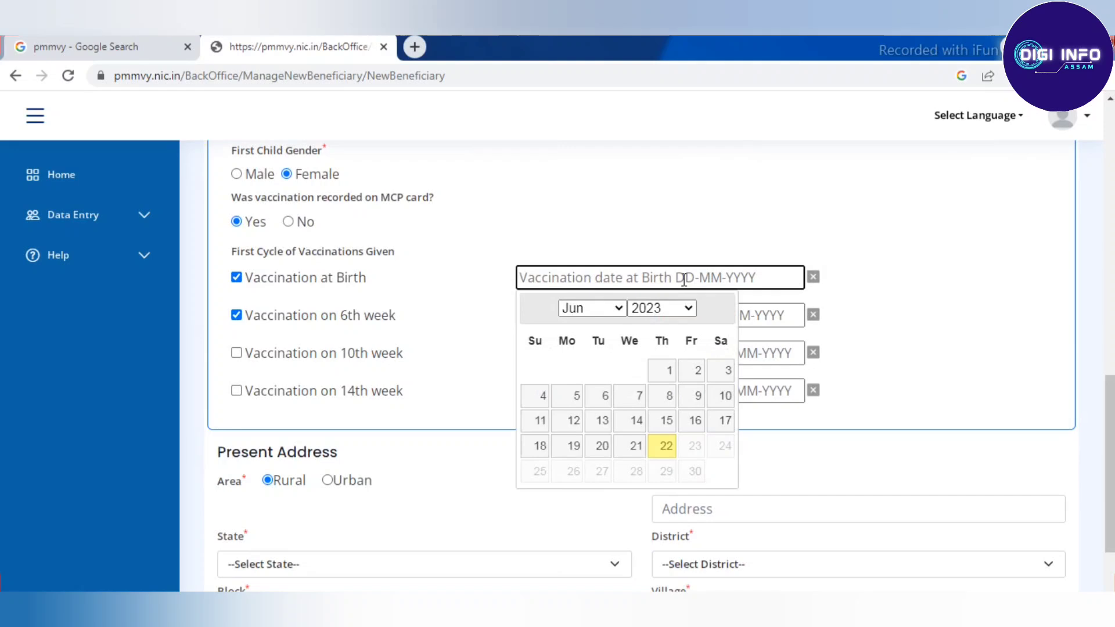
click(670, 308)
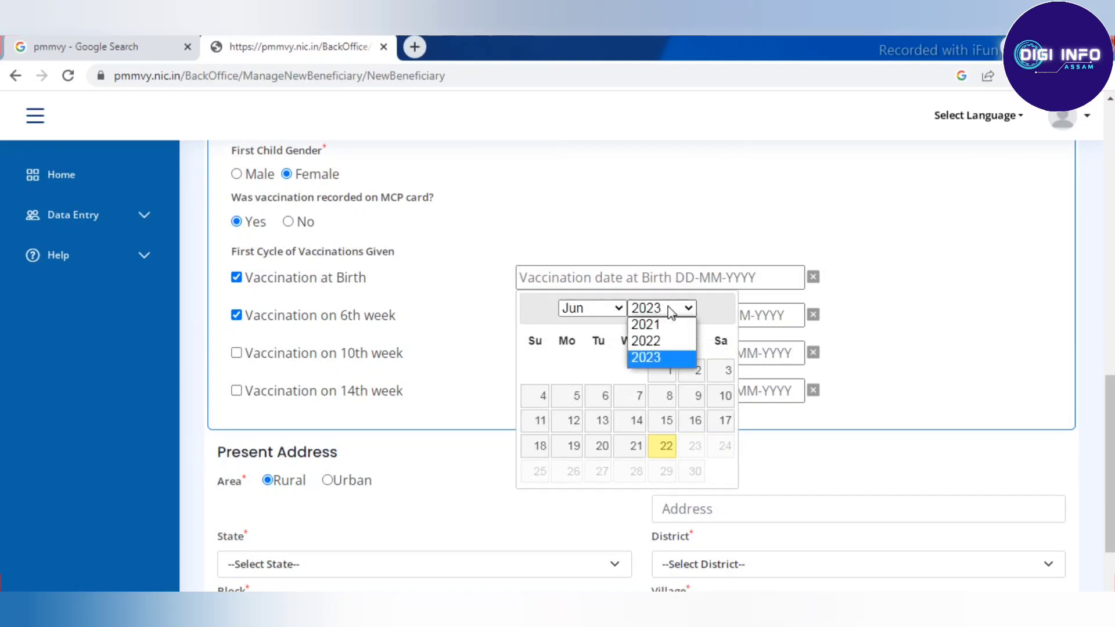
click(654, 343)
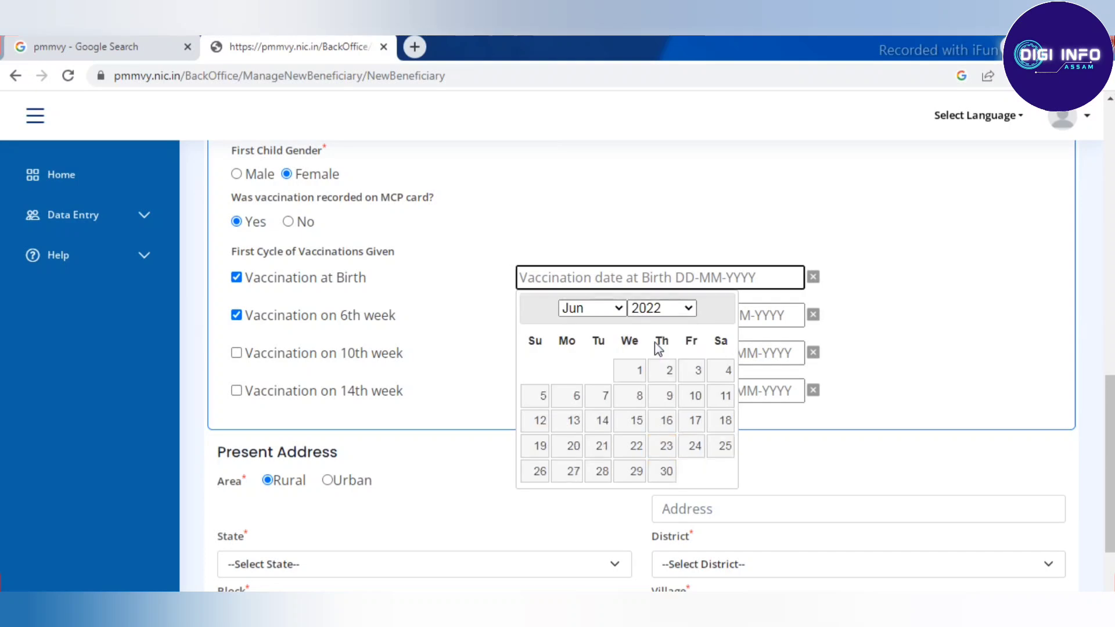
click(603, 308)
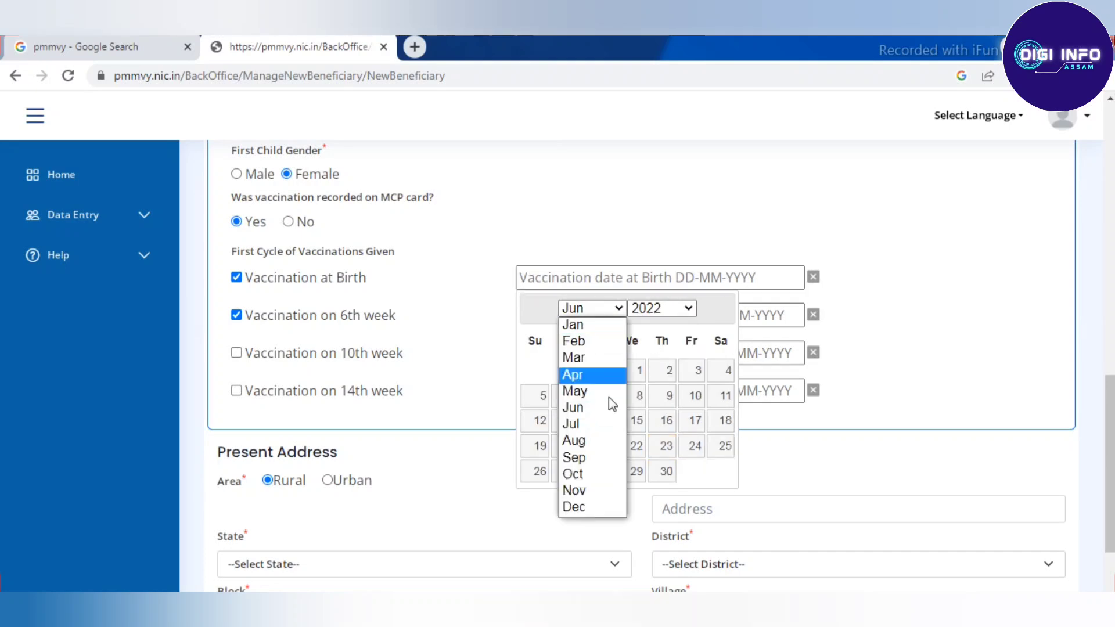
click(586, 473)
click(542, 395)
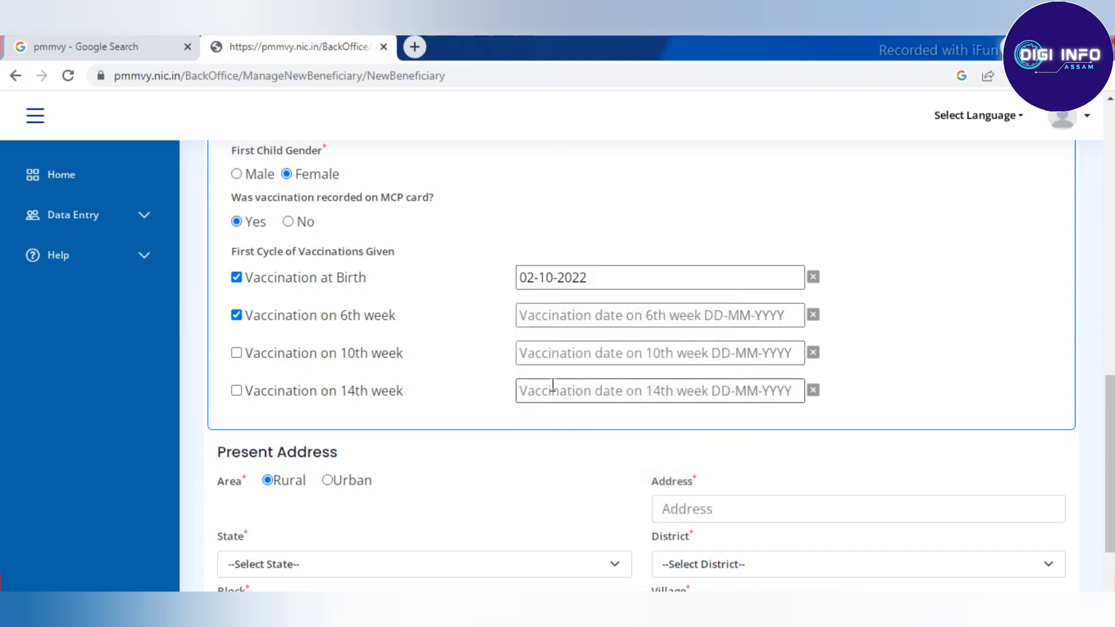
Step: Bring up the date calendar for the 6th-week vaccination
click(638, 305)
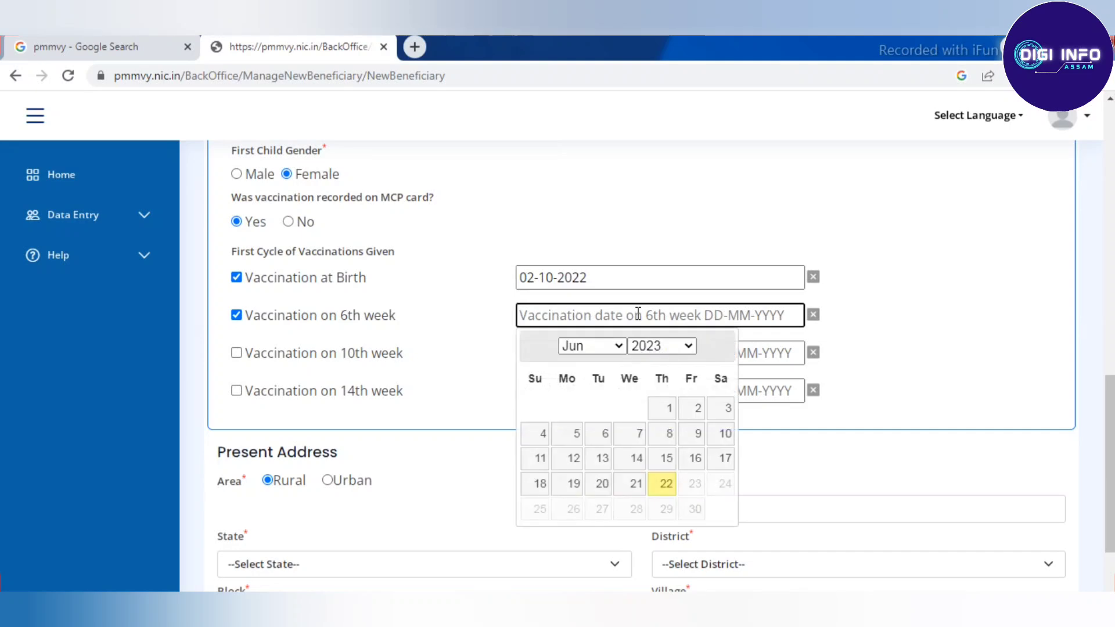
scroll(1012, 314, down, 3)
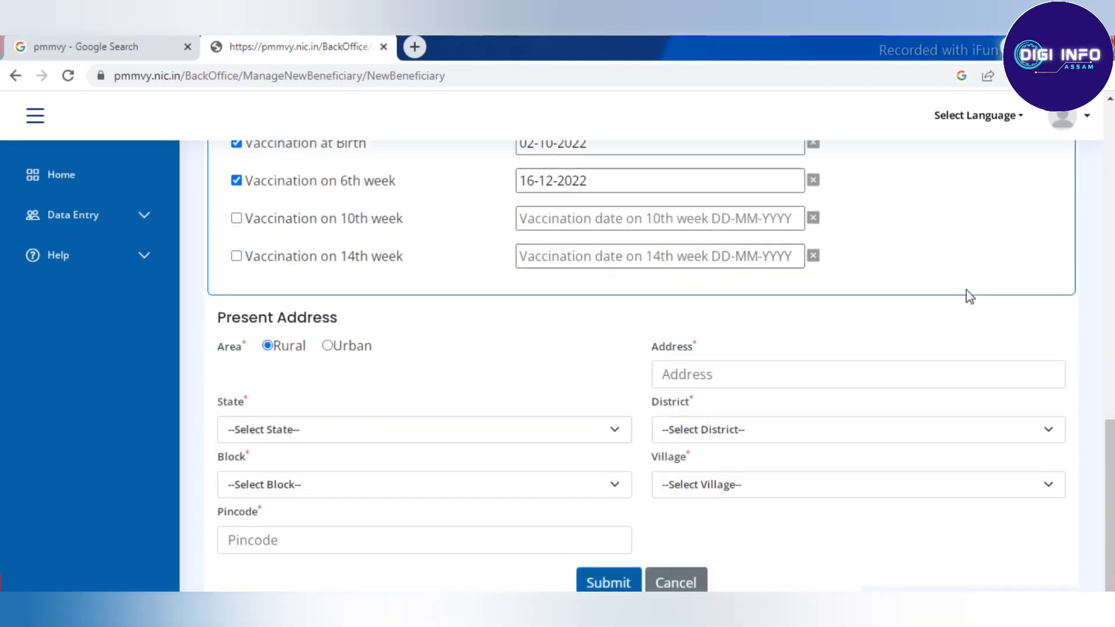
scroll(968, 296, down, 1)
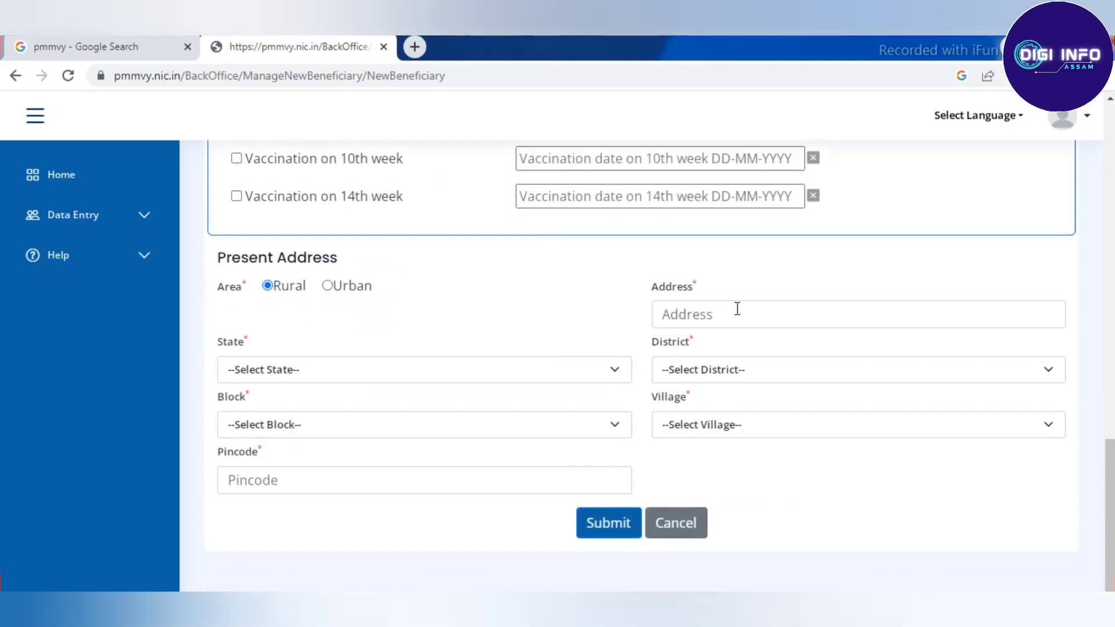
Step: Enter the beneficiary's present address line and choose ASSAM as the state
click(764, 317)
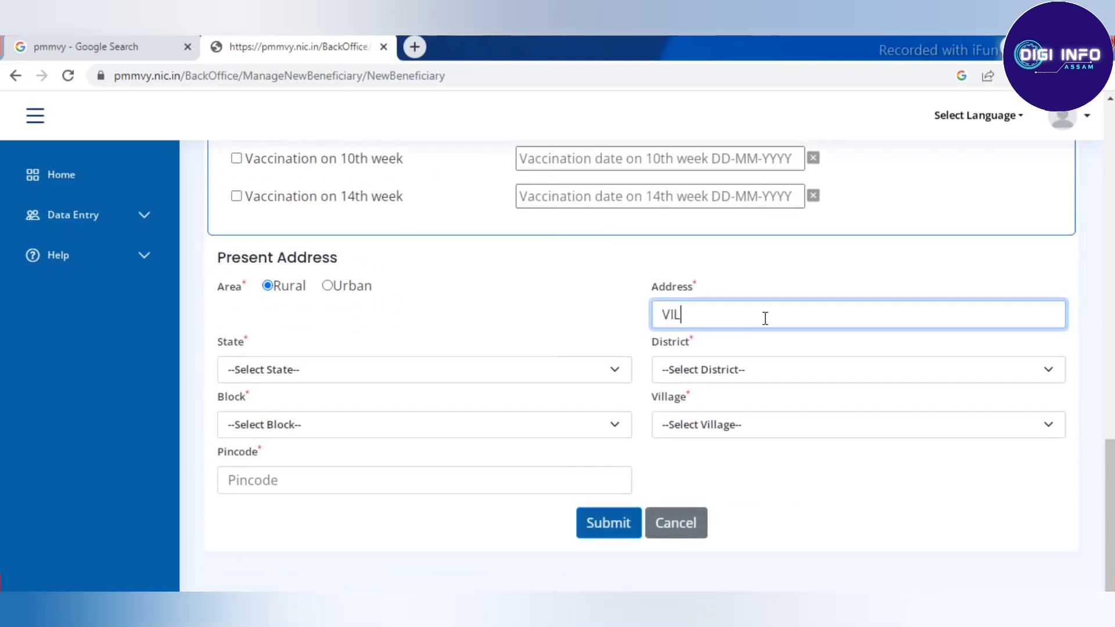
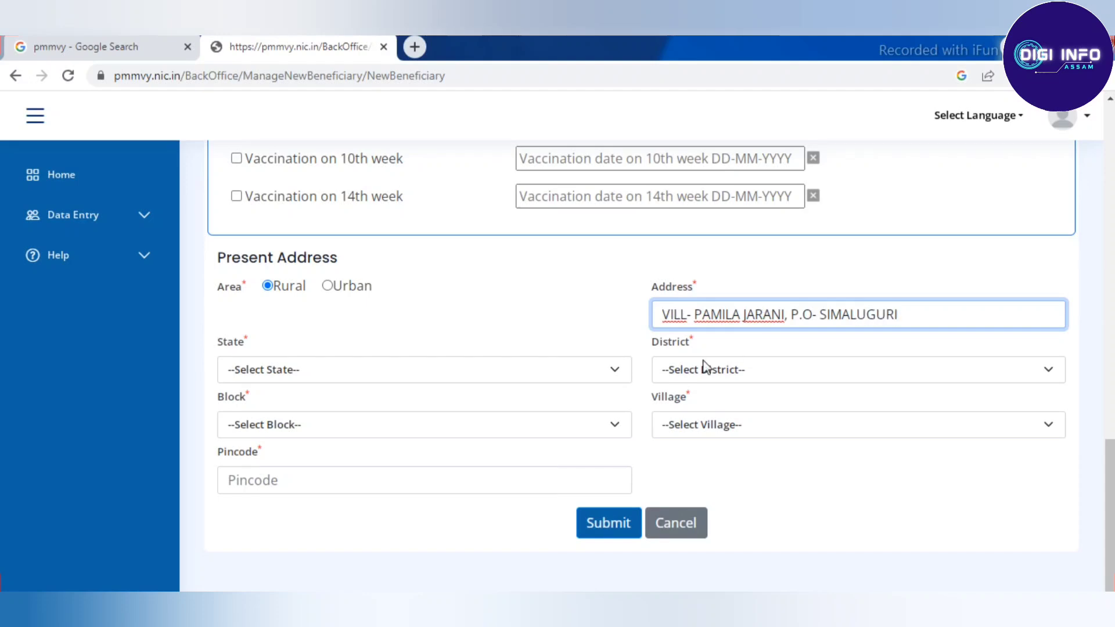
click(361, 370)
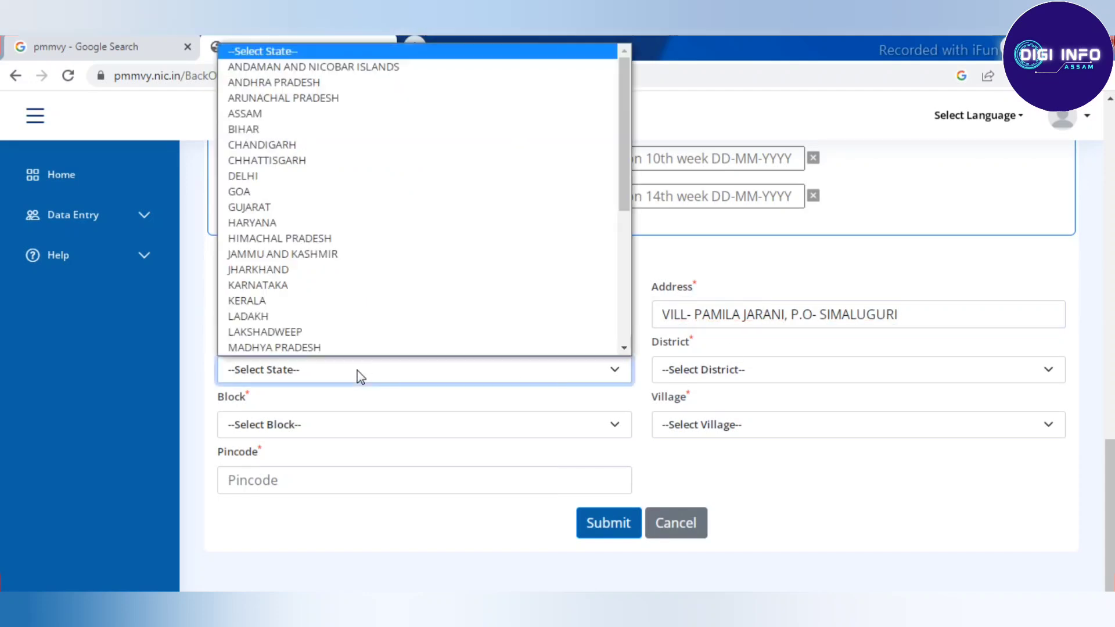
click(281, 114)
Step: Choose NAGAON as the district and KATHIATOLI as the block
click(724, 369)
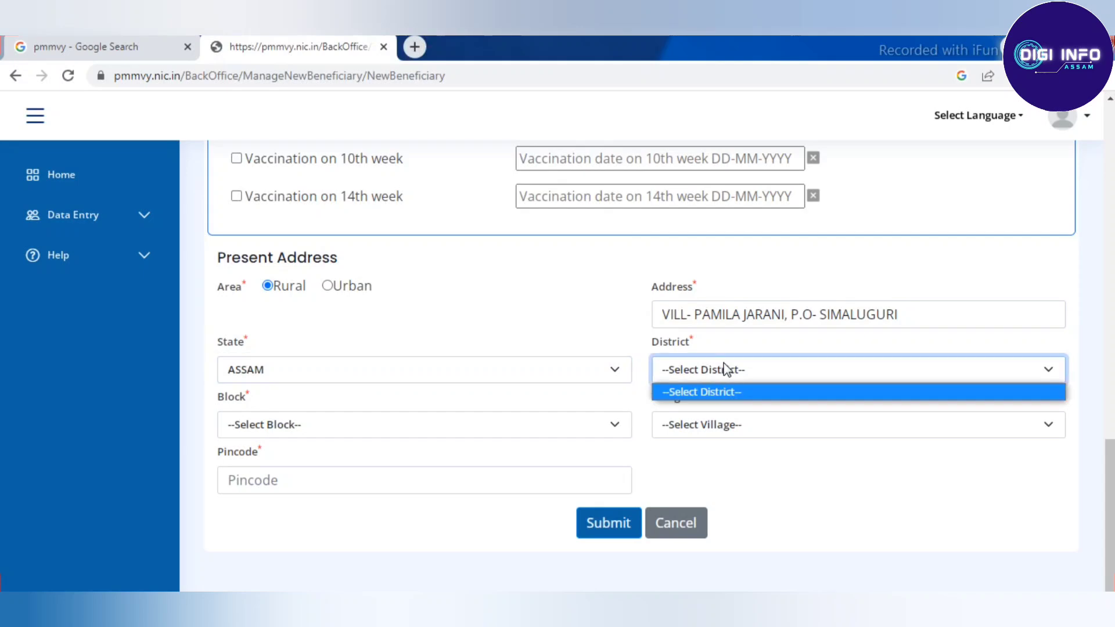
click(743, 367)
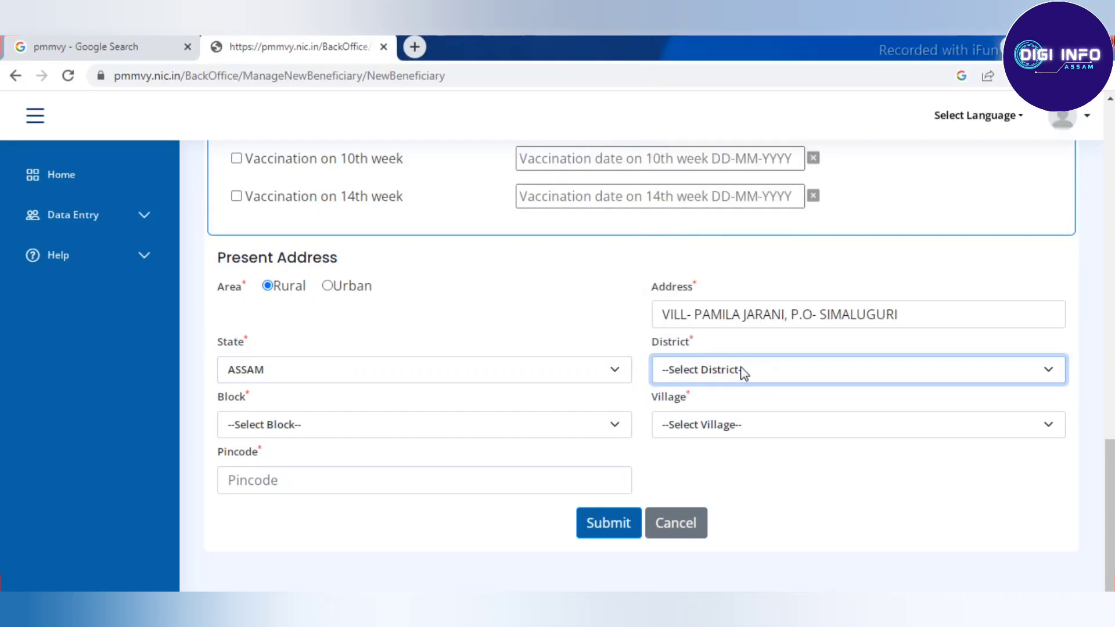
click(741, 369)
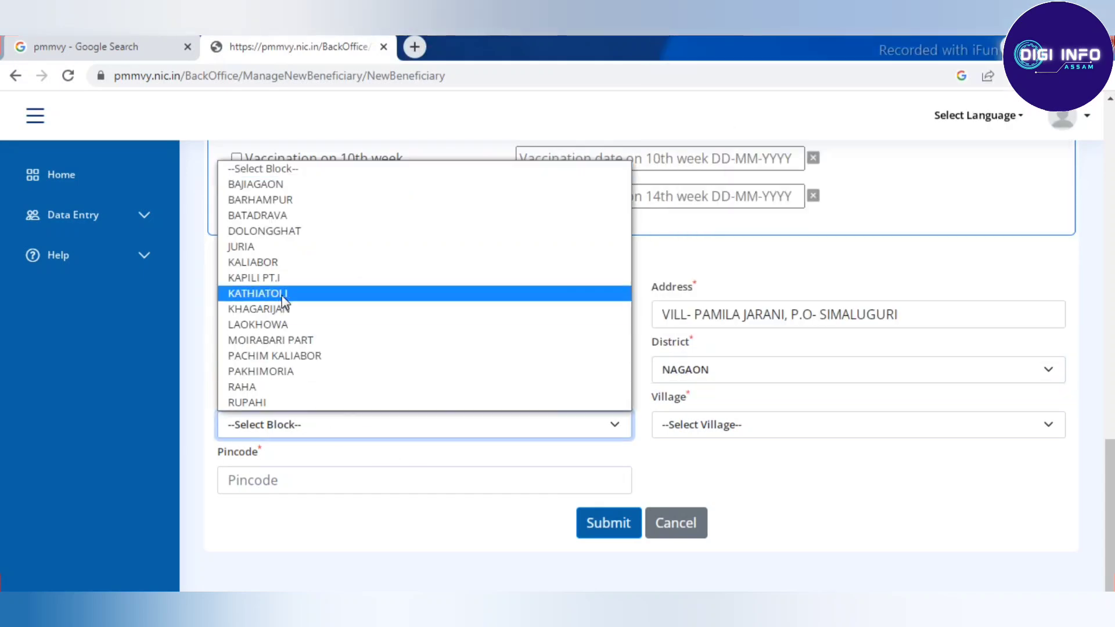
click(278, 295)
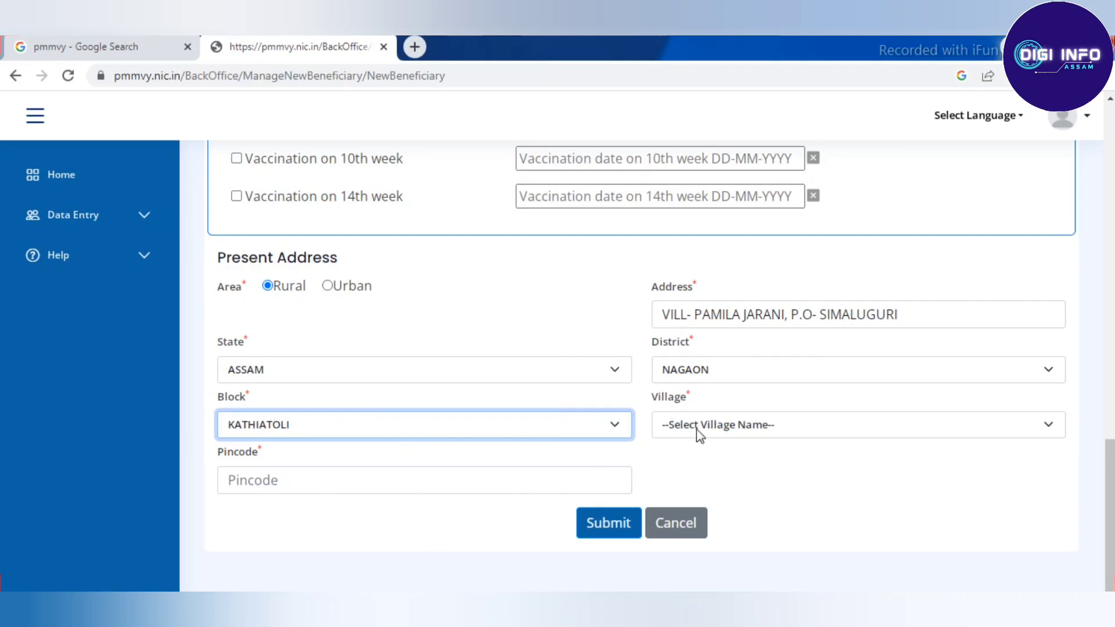
Step: Select the beneficiary's village and enter the corrected pincode
click(717, 427)
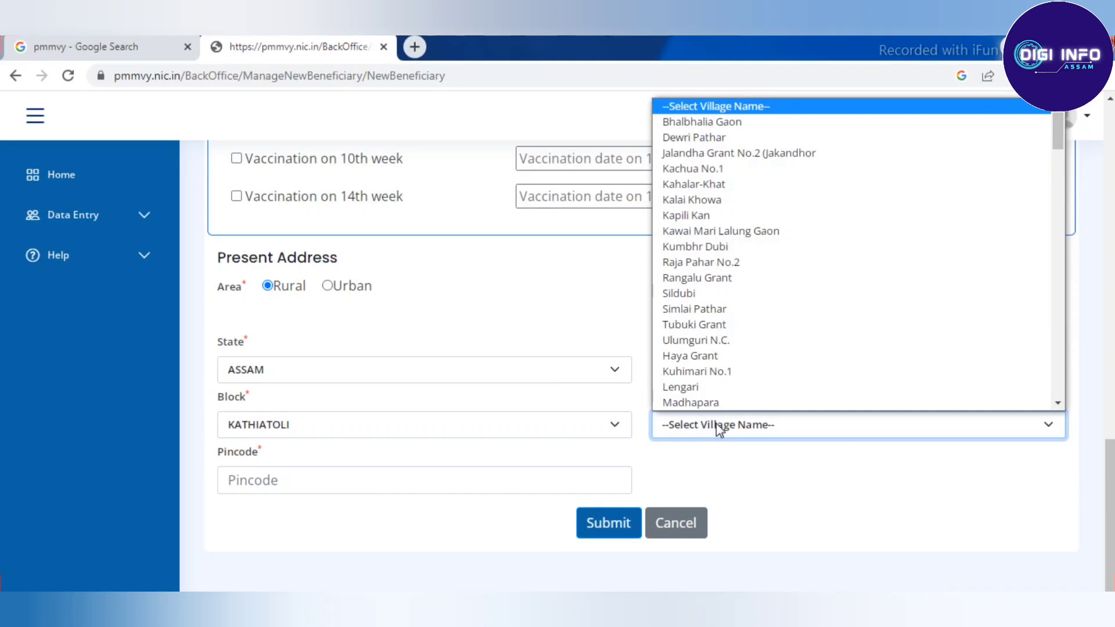
text(pam)
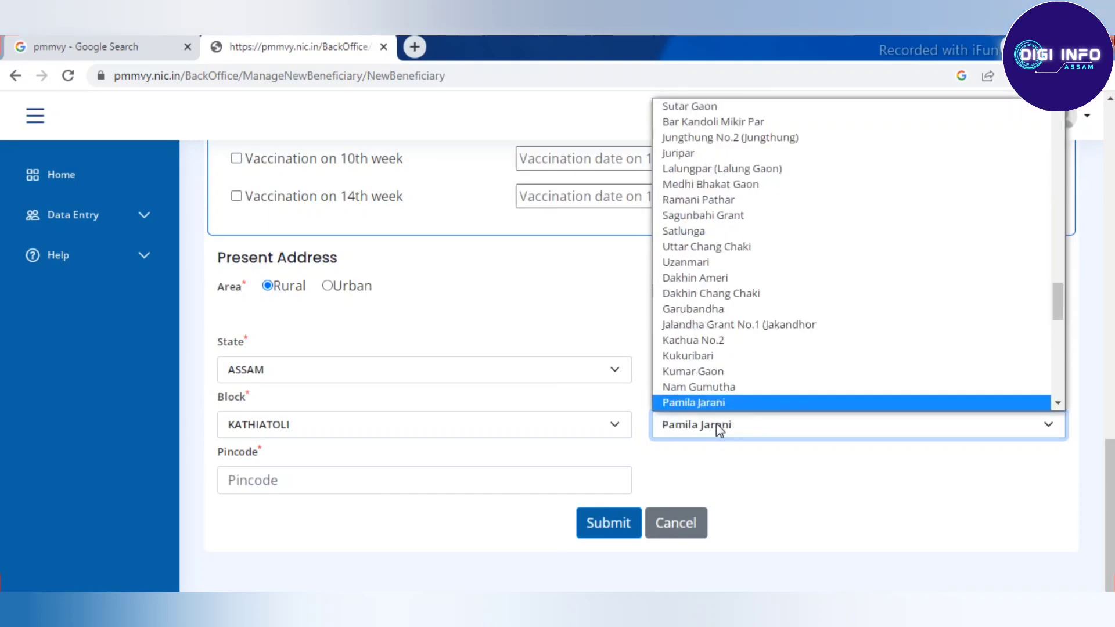
click(702, 401)
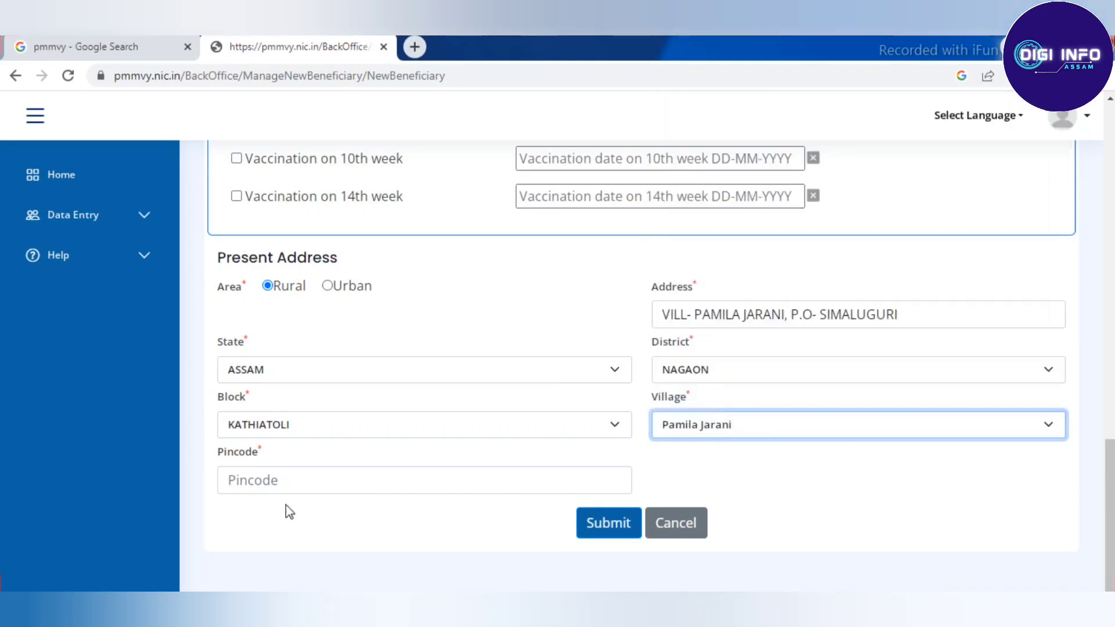
click(303, 485)
text(78)
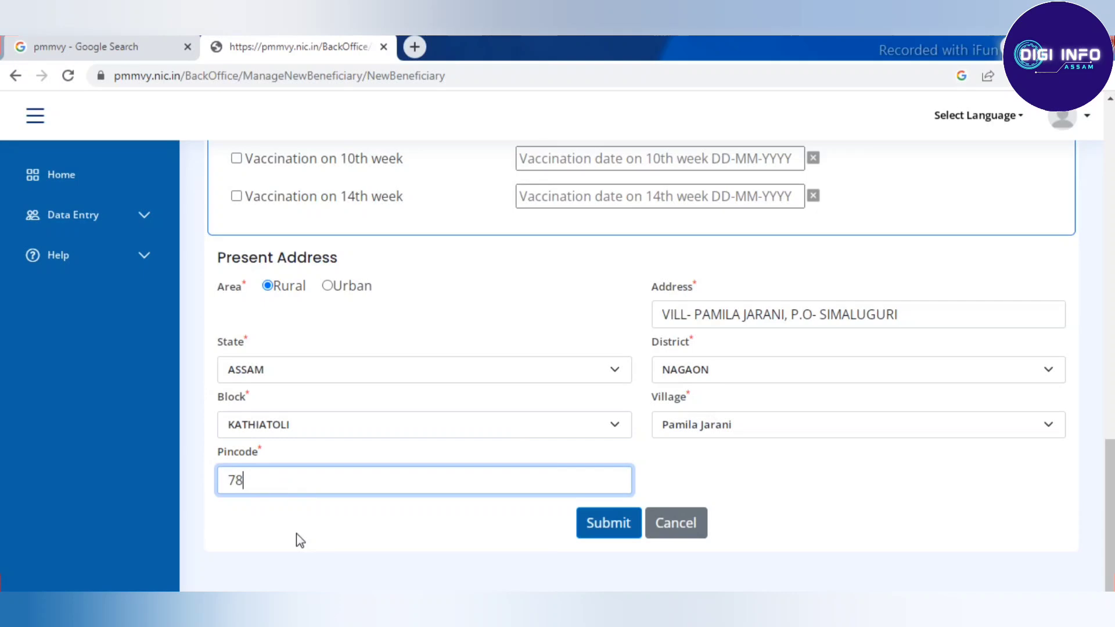
text(1416)
key(BackSpace)
key(BackSpace)
key(BackSpace)
key(BackSpace)
text(2426)
click(335, 548)
Step: Review the completed beneficiary form and submit the registration
scroll(413, 518, up, 8)
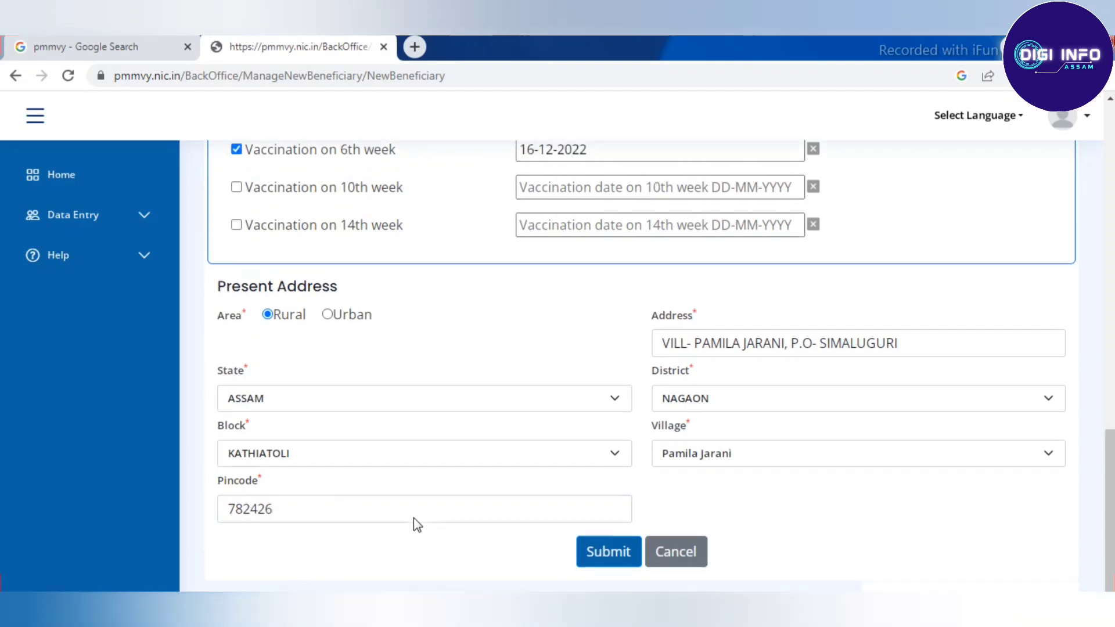
scroll(449, 378, up, 6)
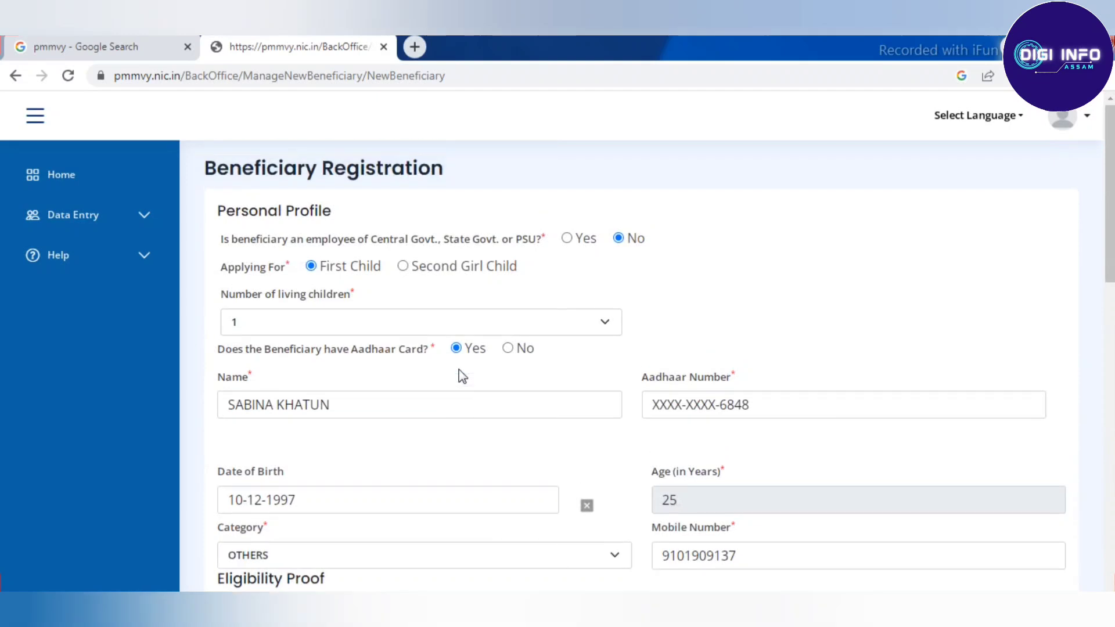
scroll(462, 376, down, 4)
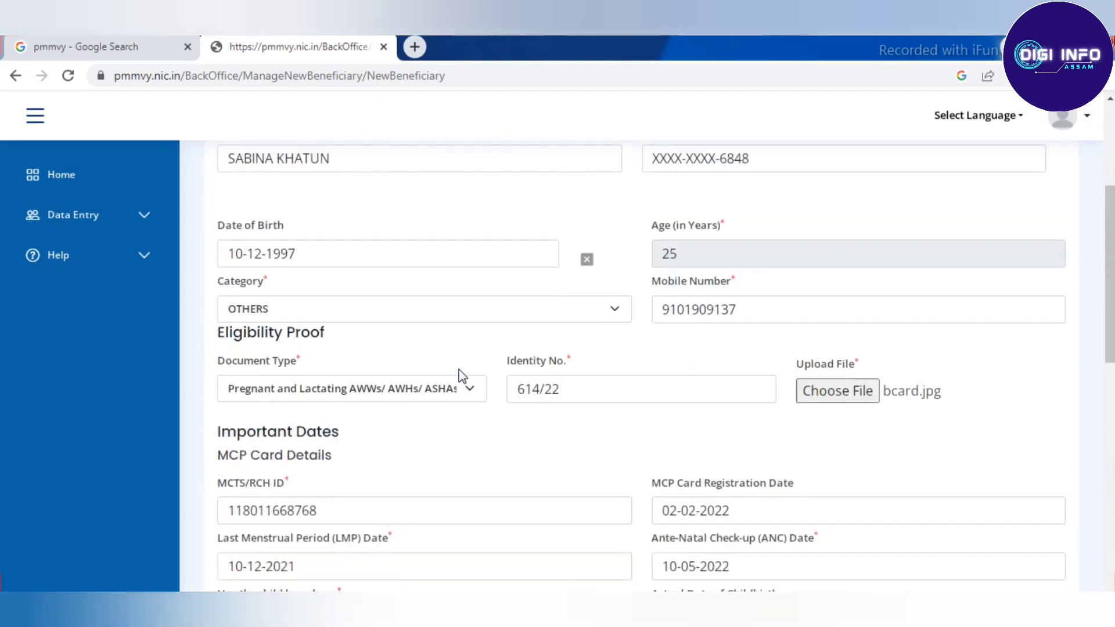
scroll(462, 376, down, 3)
scroll(462, 376, down, 7)
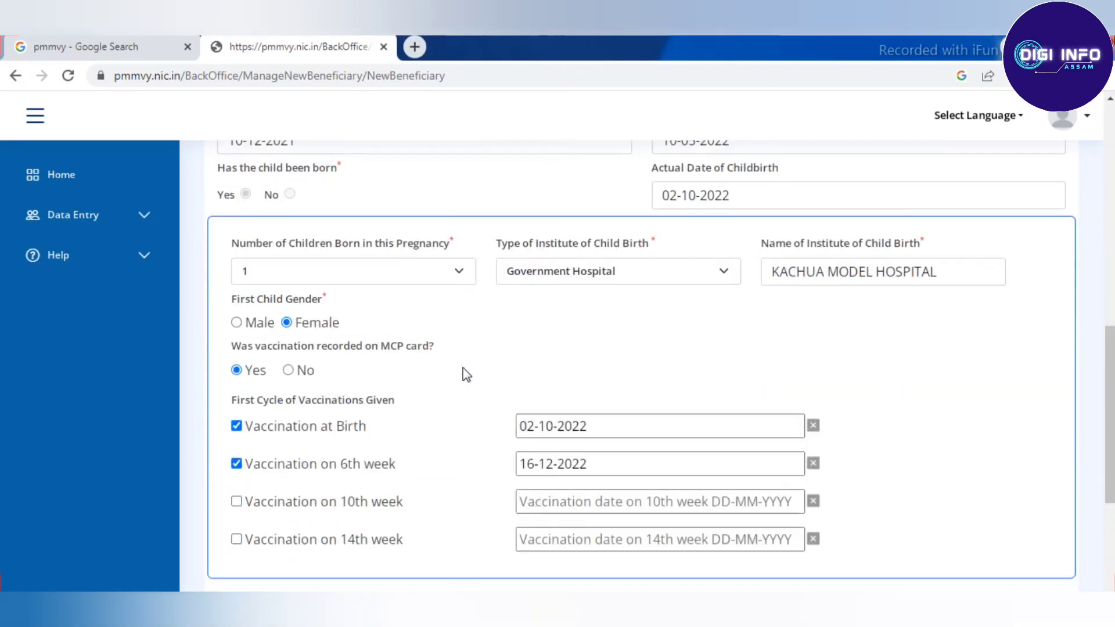
click(601, 524)
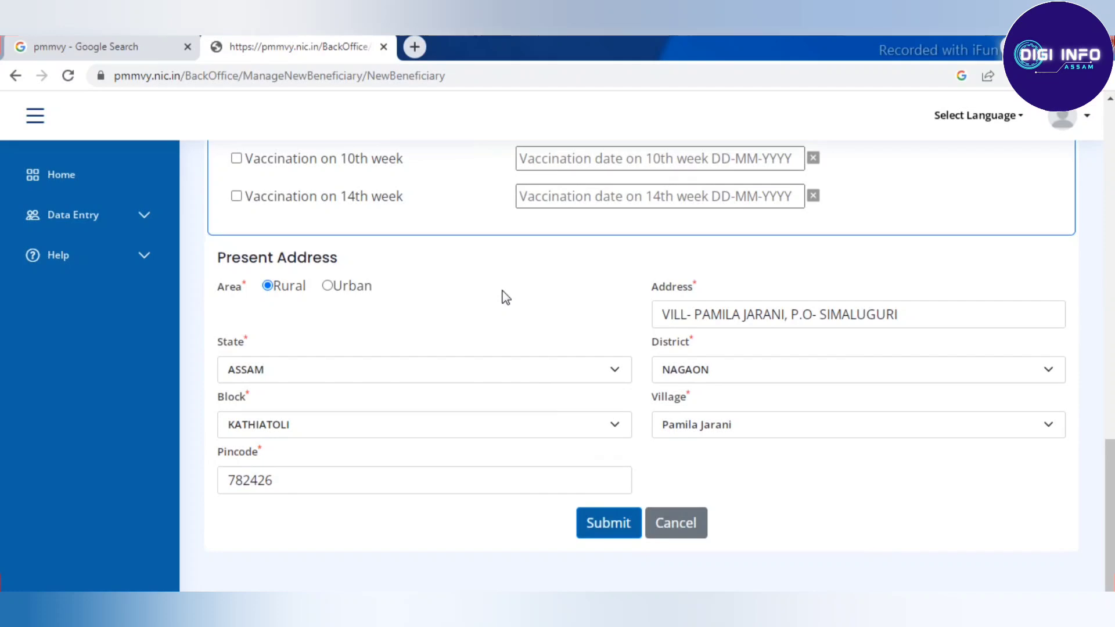
scroll(486, 242, down, 4)
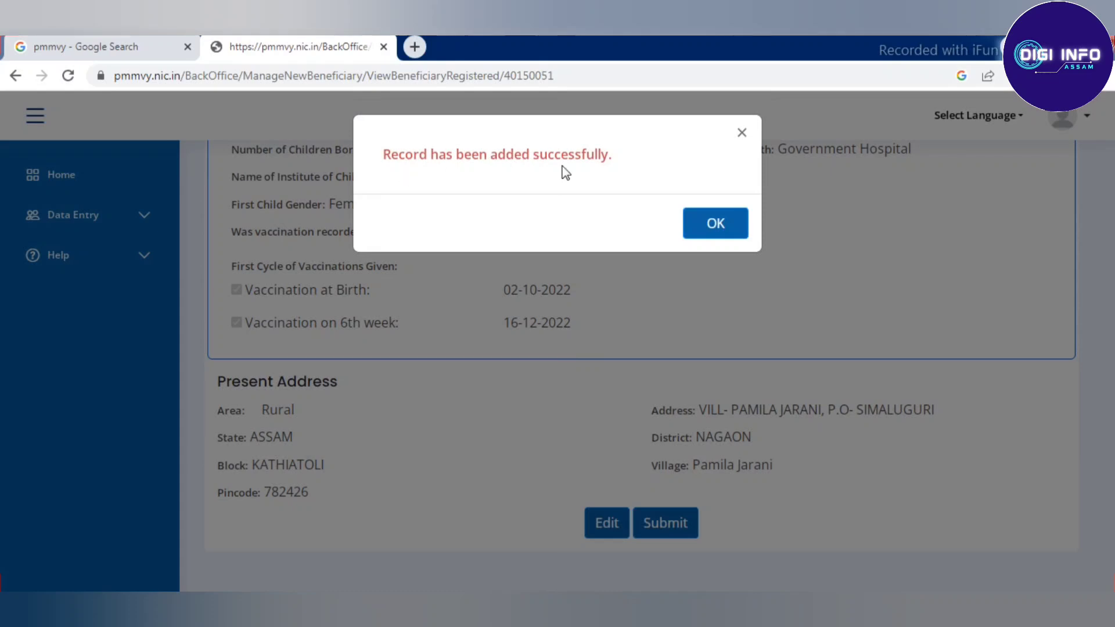
Step: Dismiss the 'Record has been added successfully' message and expand Data Entry in the sidebar
click(715, 223)
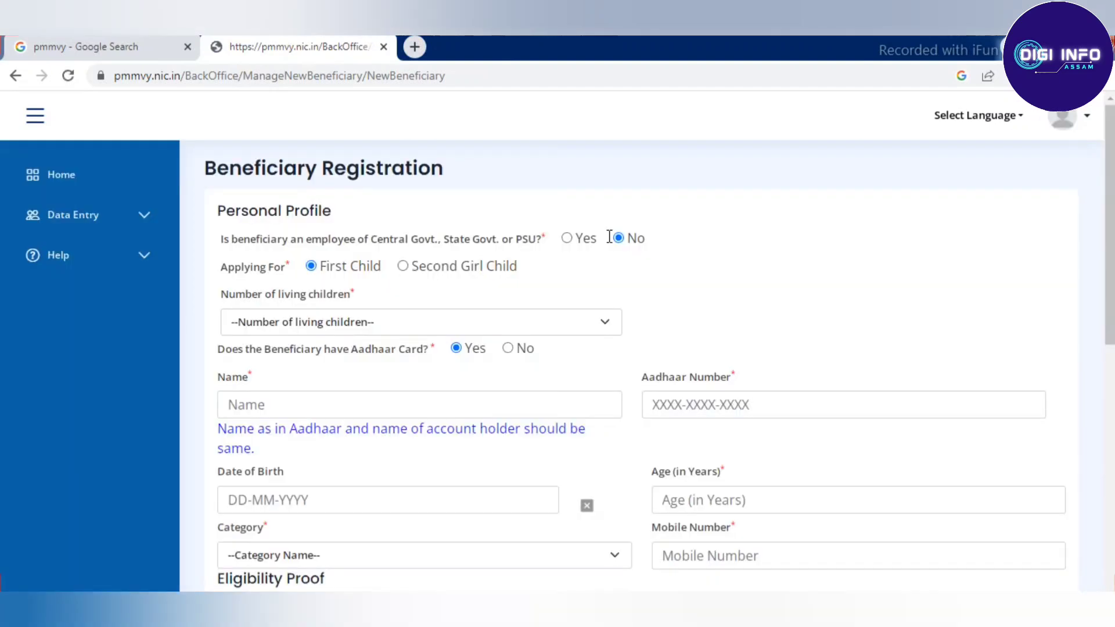
scroll(608, 246, down, 10)
scroll(609, 246, up, 10)
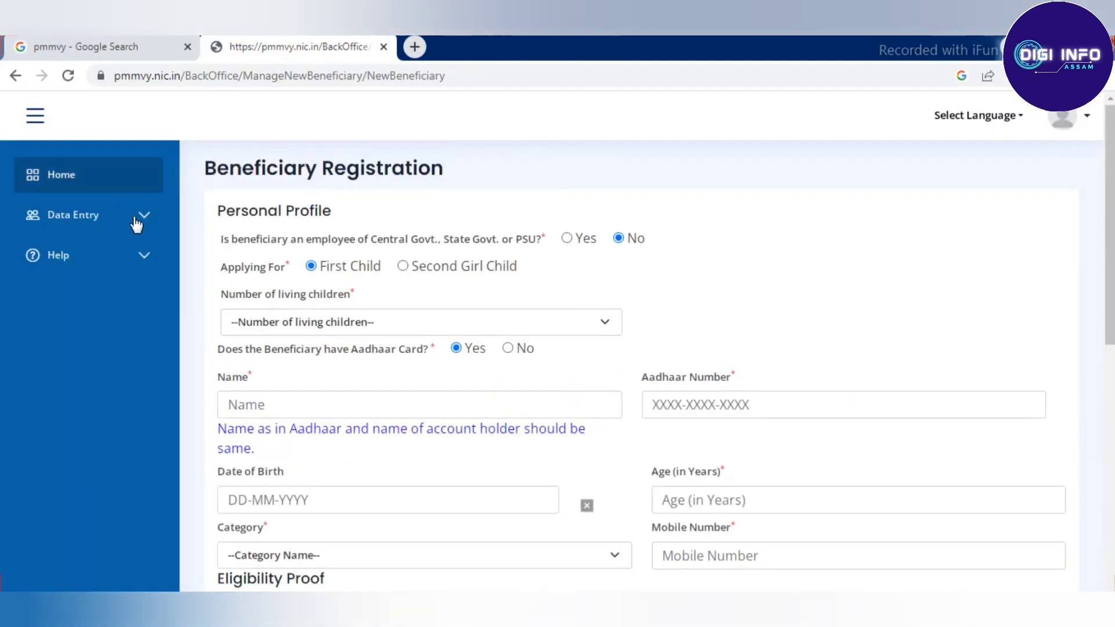
click(137, 224)
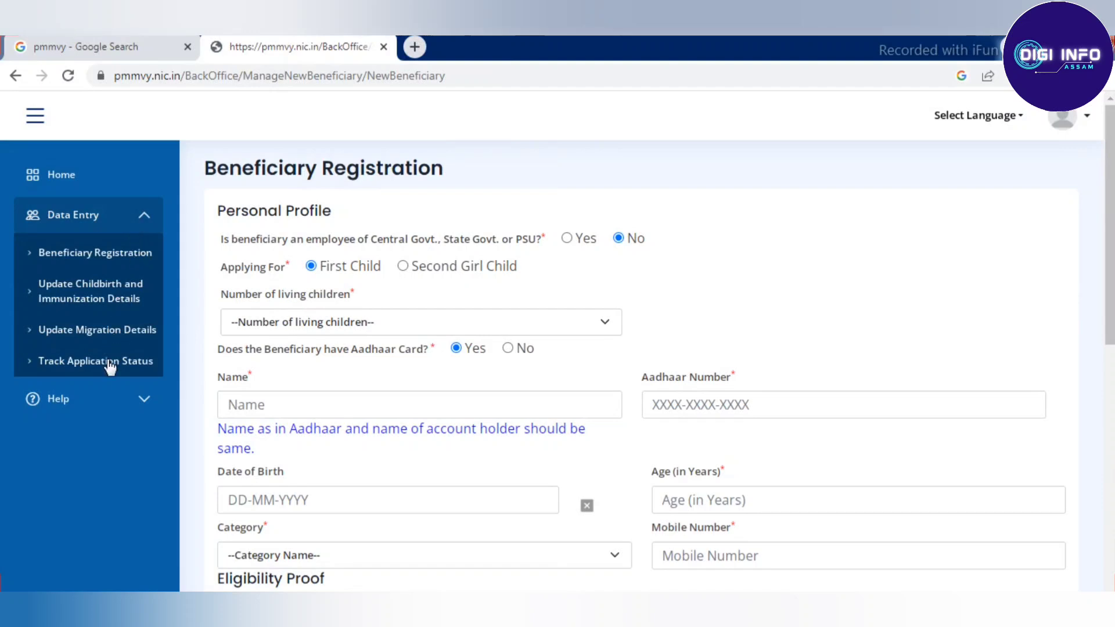
Step: Open Track Application Status and print-export the Self Beneficiary List
click(110, 331)
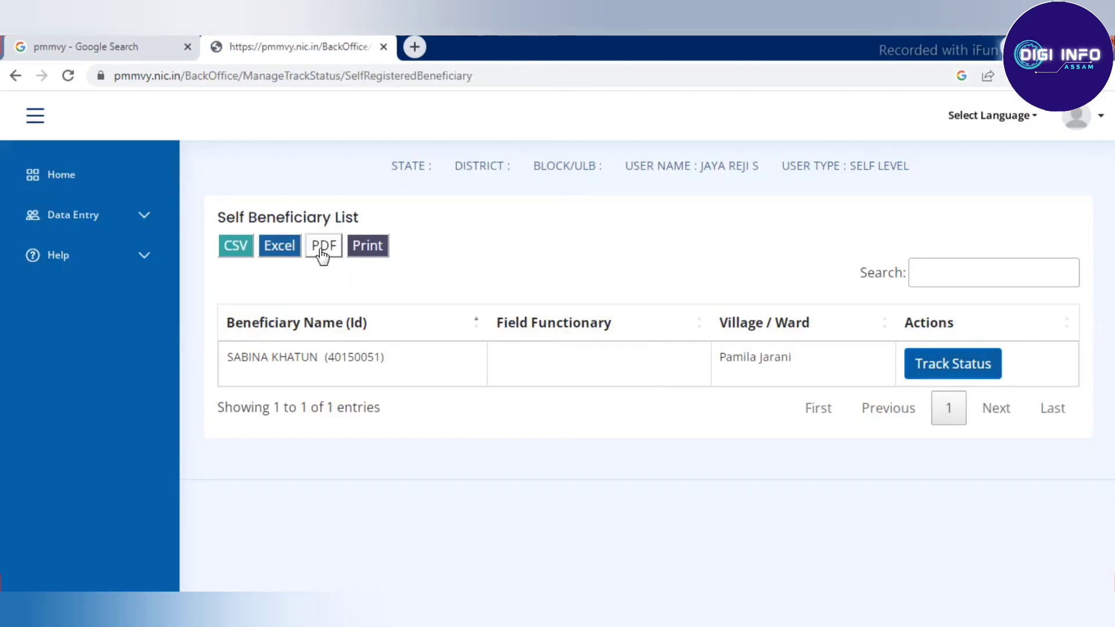
click(367, 246)
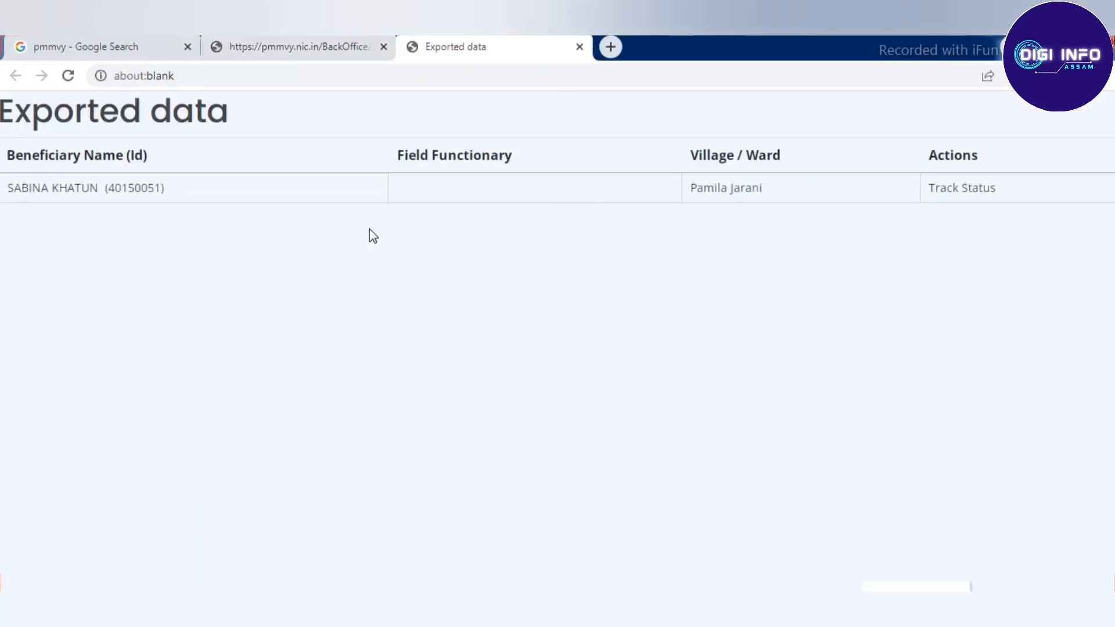